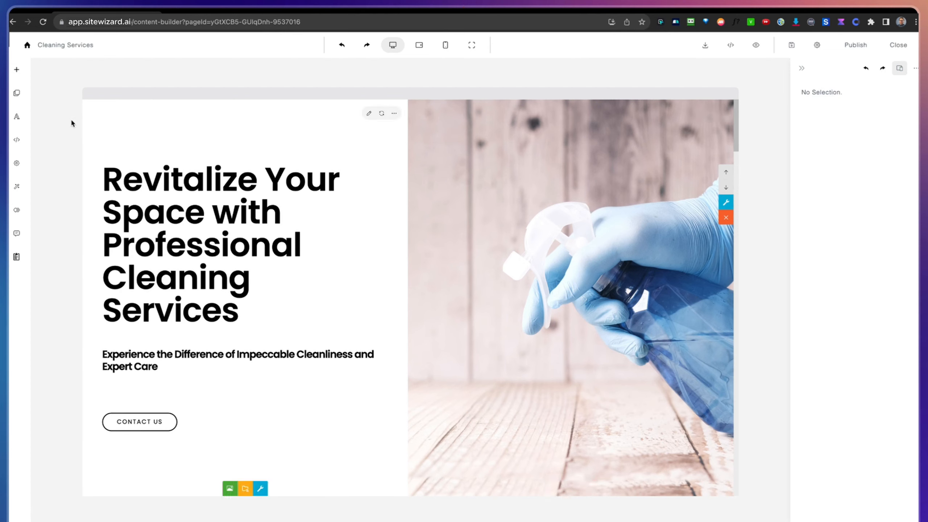
Step: Add the navigation bar section numbered 003 to the page and set its style to Fixed dark topbar (light text)
{"action": "left_click", "coordinate": [16, 71]}
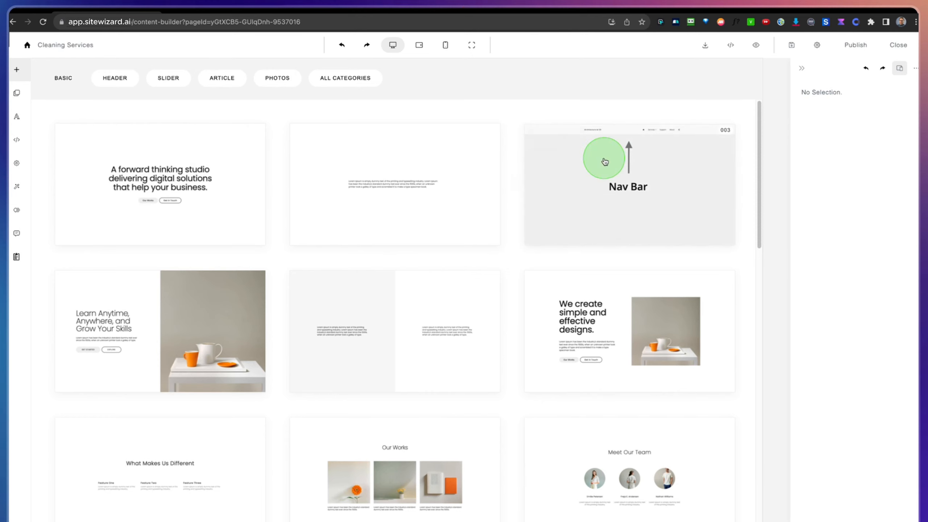
{"action": "left_click", "coordinate": [632, 170]}
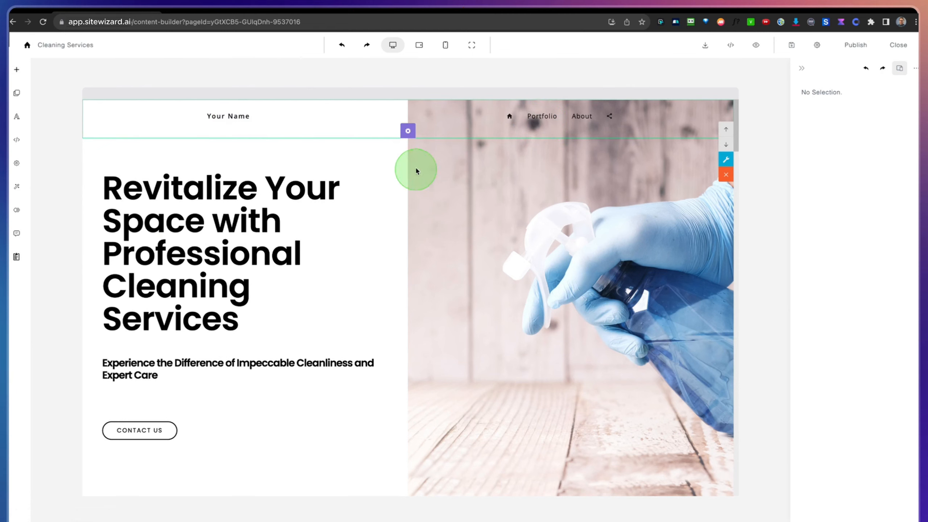
{"action": "left_click", "coordinate": [408, 132]}
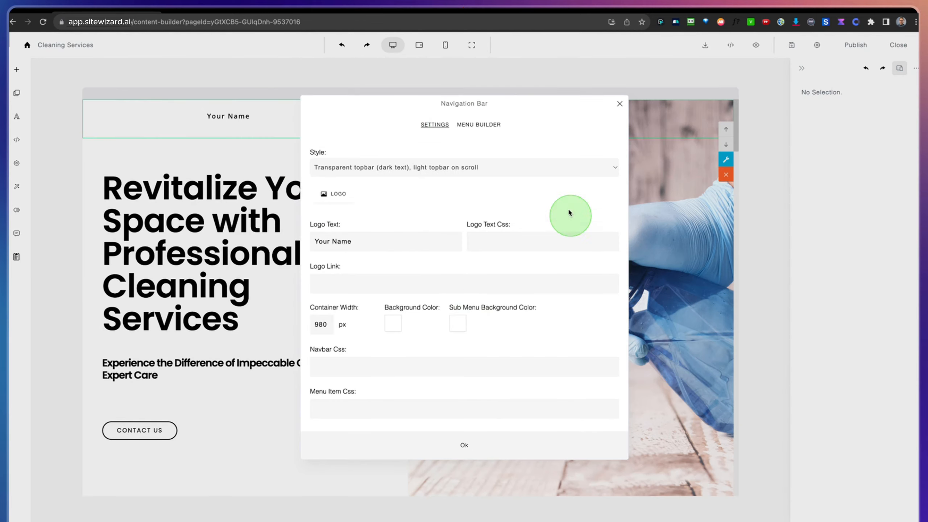
{"action": "left_click", "coordinate": [392, 168]}
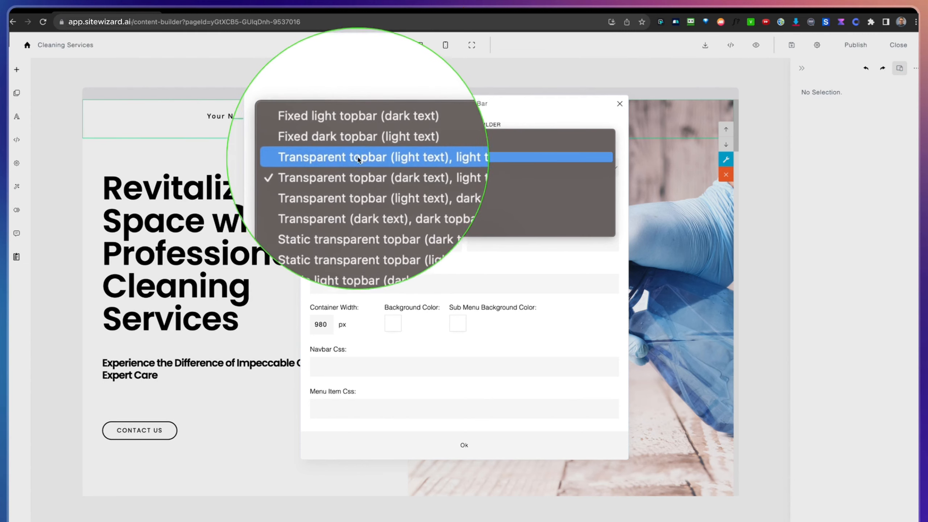
{"action": "left_click", "coordinate": [358, 146]}
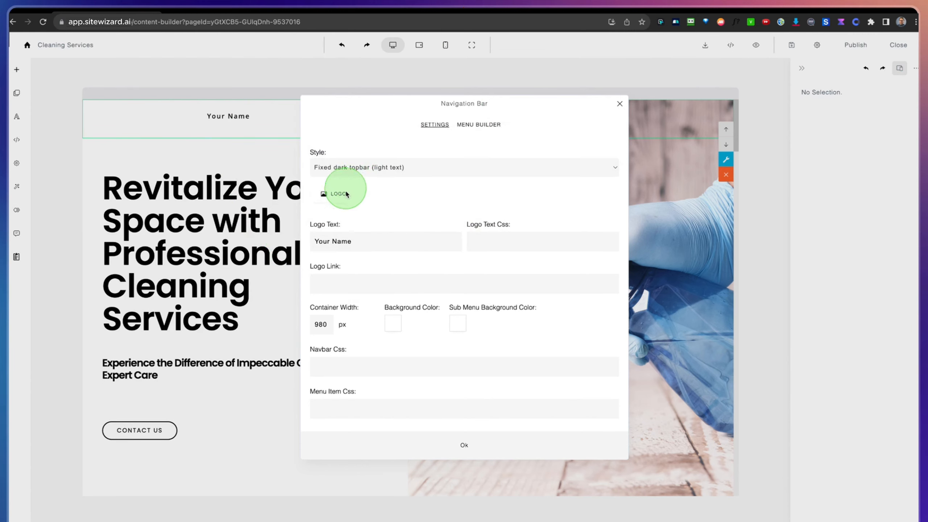
{"action": "left_click", "coordinate": [460, 445]}
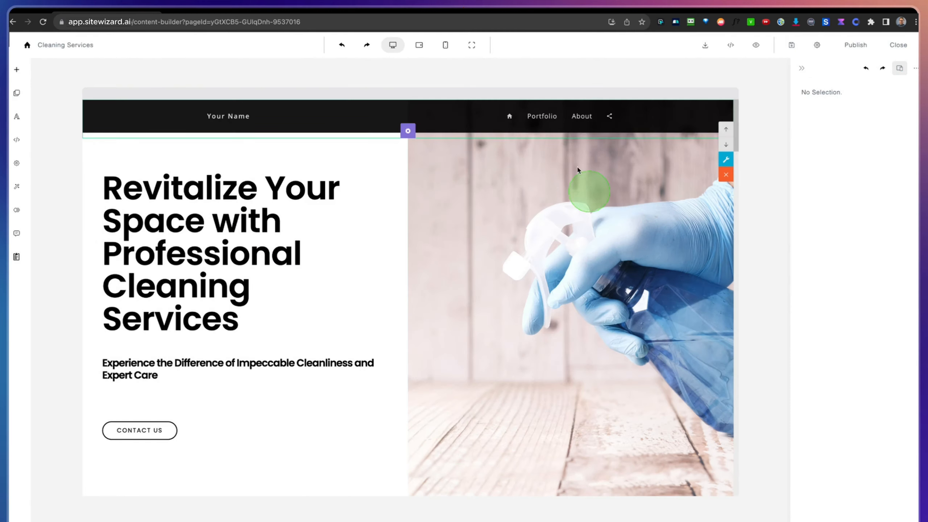
{"action": "scroll", "coordinate": [469, 189], "scroll_direction": "down", "scroll_amount": 3}
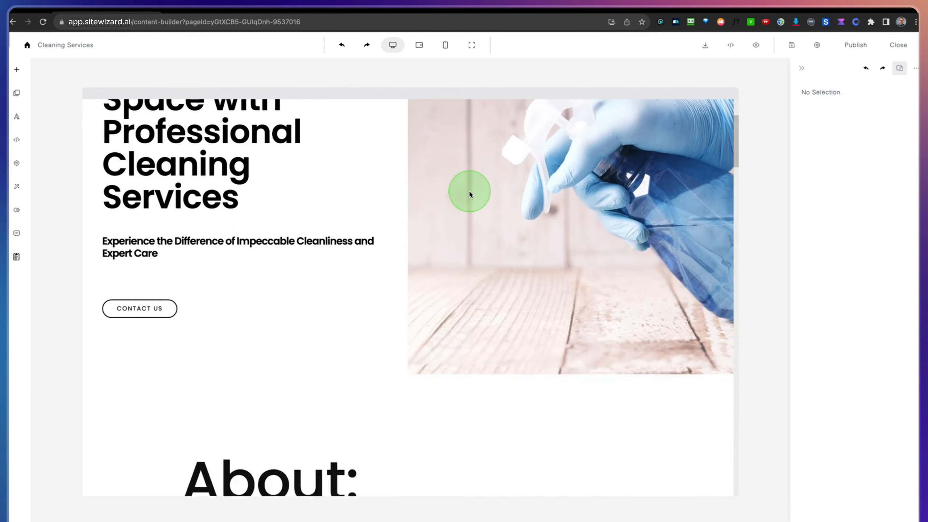
{"action": "scroll", "coordinate": [468, 190], "scroll_direction": "up", "scroll_amount": 3}
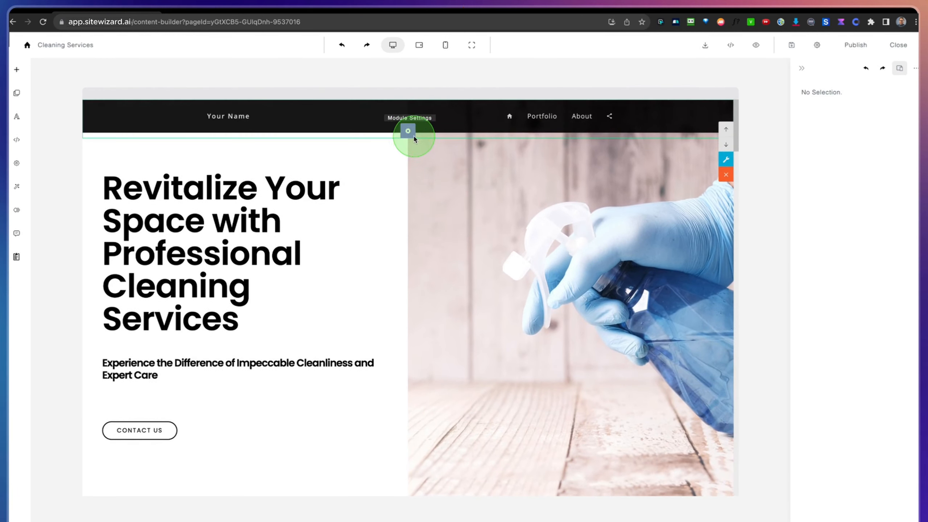
Step: Examine the navigation bar's settings and menu items, and the page sections they could link to
{"action": "left_click", "coordinate": [408, 130]}
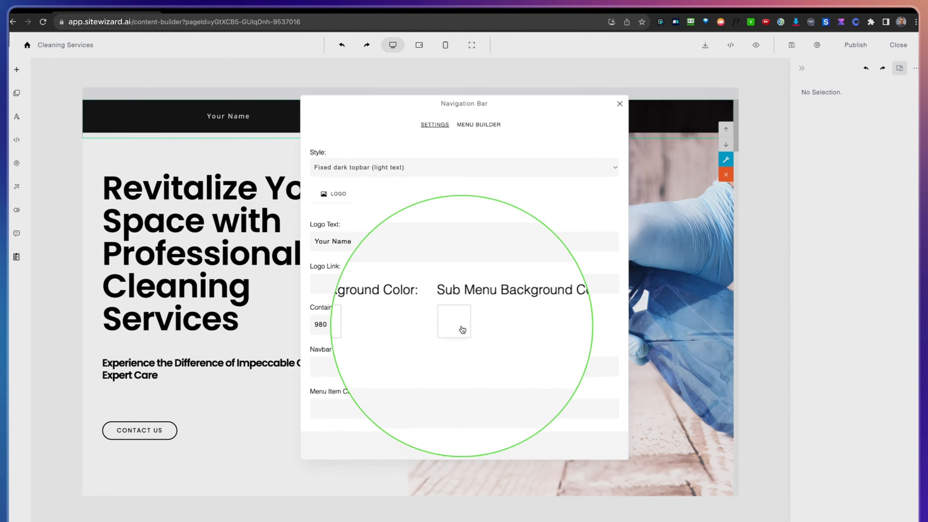
{"action": "left_click", "coordinate": [471, 337]}
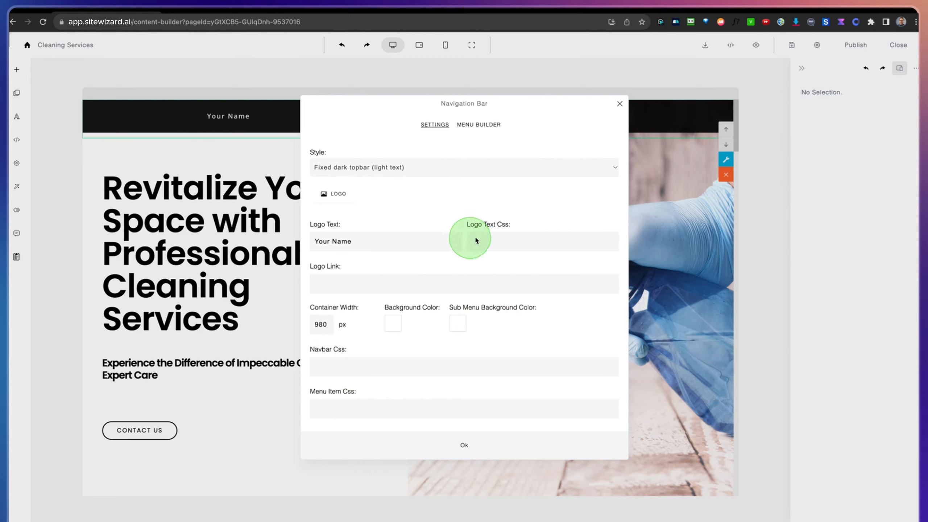
{"action": "left_click", "coordinate": [478, 125]}
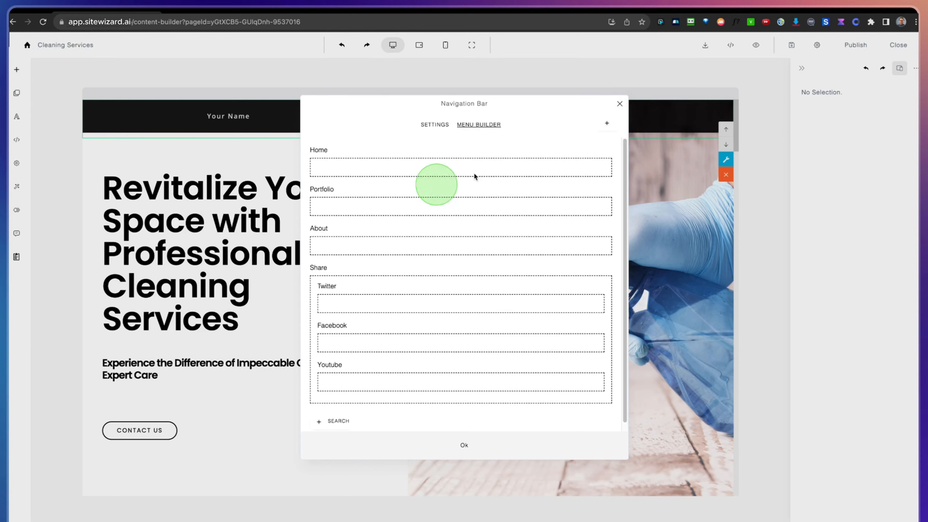
{"action": "left_click", "coordinate": [619, 104]}
{"action": "scroll", "coordinate": [553, 285], "scroll_direction": "down", "scroll_amount": 10}
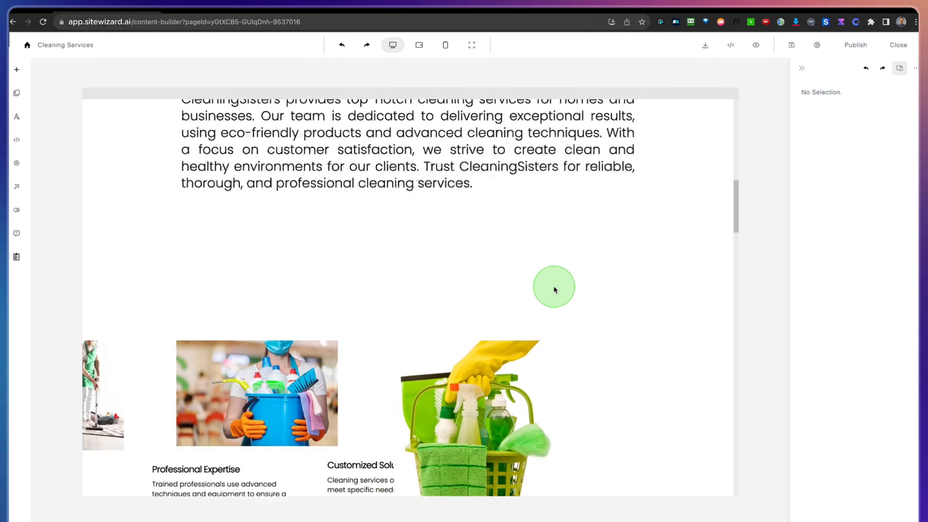
{"action": "scroll", "coordinate": [554, 288], "scroll_direction": "down", "scroll_amount": 5}
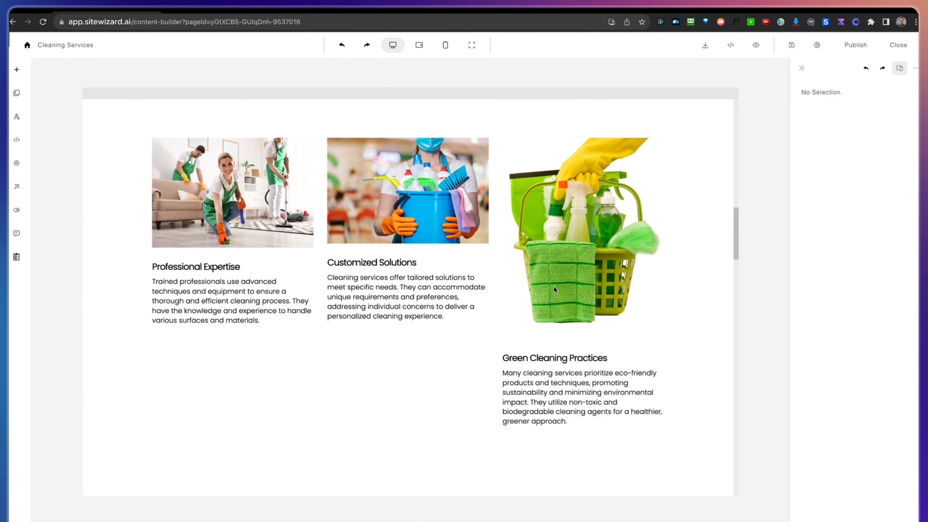
{"action": "scroll", "coordinate": [417, 236], "scroll_direction": "up", "scroll_amount": 5}
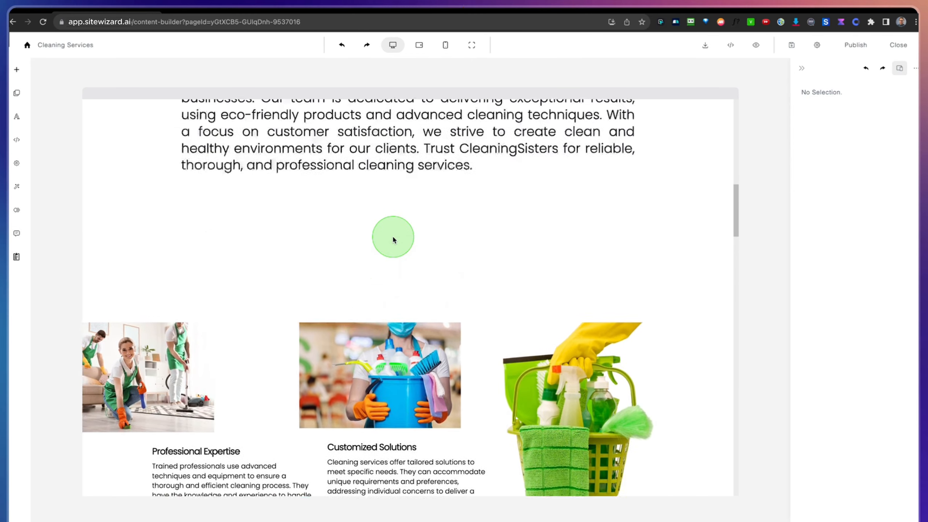
{"action": "scroll", "coordinate": [393, 238], "scroll_direction": "up", "scroll_amount": 10}
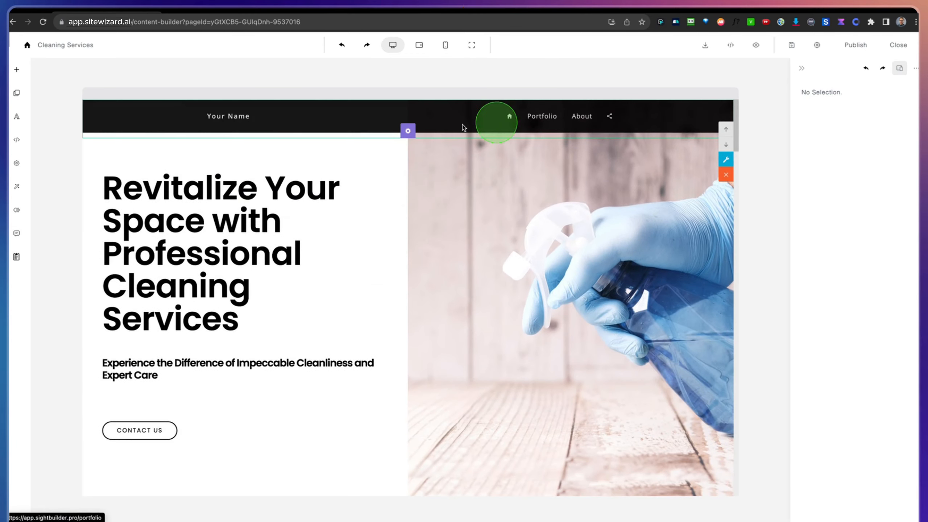
Step: Add a menu item with the display text Services and an empty link to the navigation bar
{"action": "left_click", "coordinate": [407, 130]}
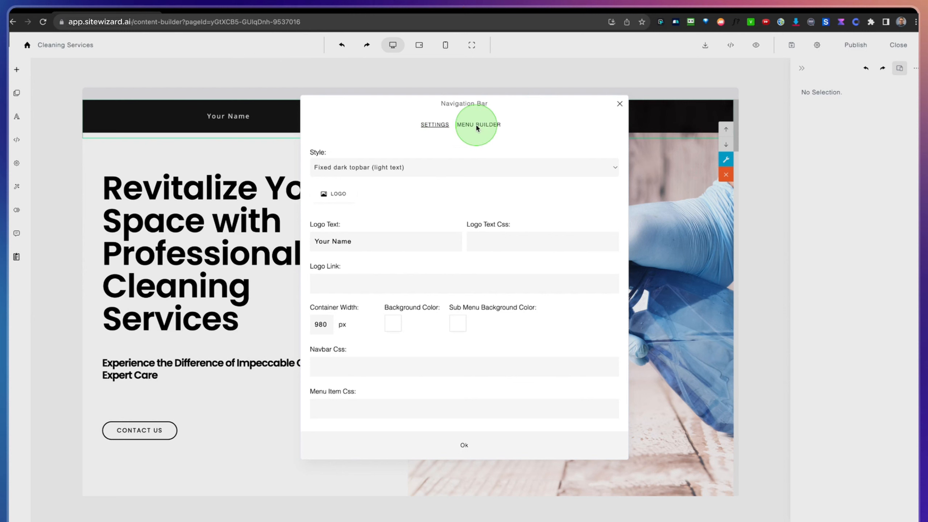
{"action": "left_click", "coordinate": [476, 125]}
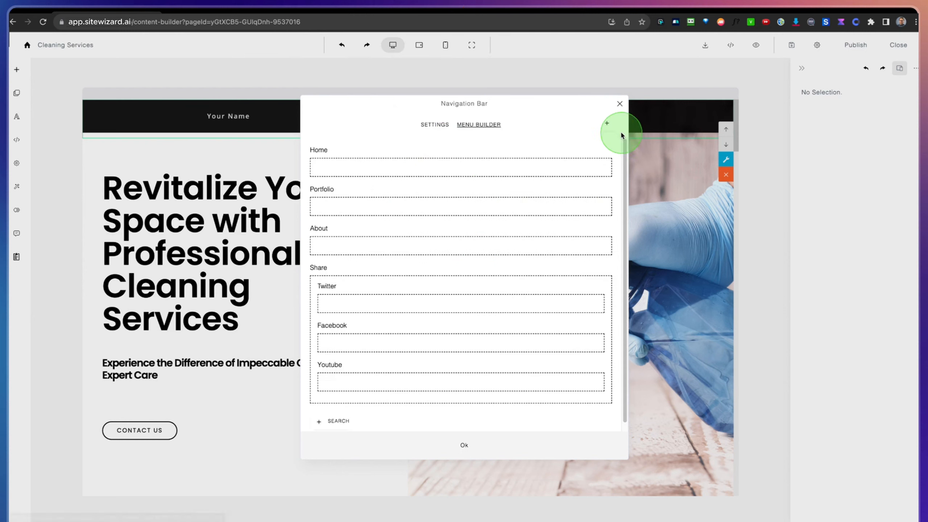
{"action": "left_click", "coordinate": [607, 123]}
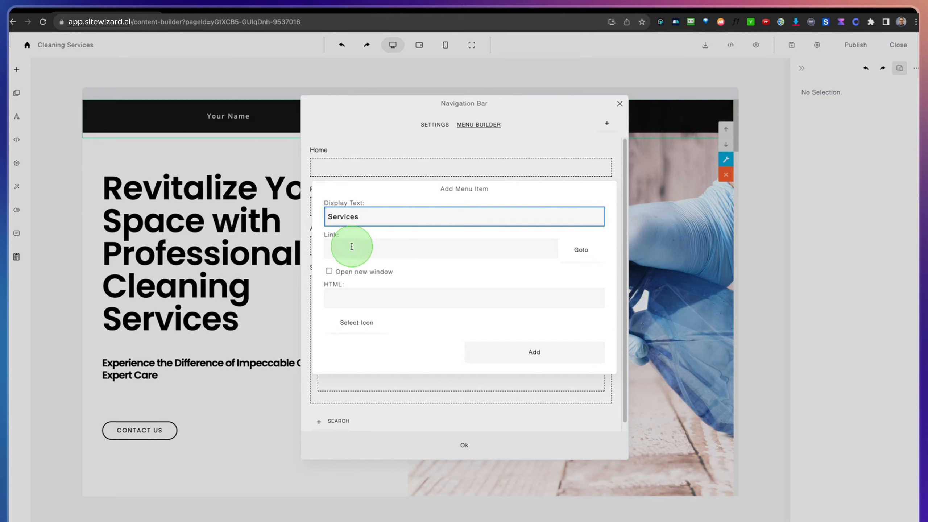
{"action": "left_click", "coordinate": [335, 256]}
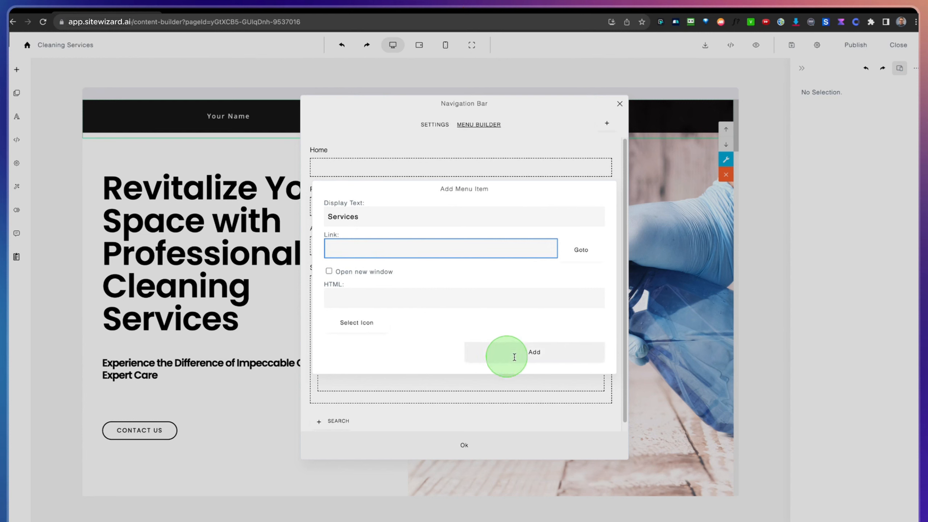
{"action": "left_click", "coordinate": [530, 354]}
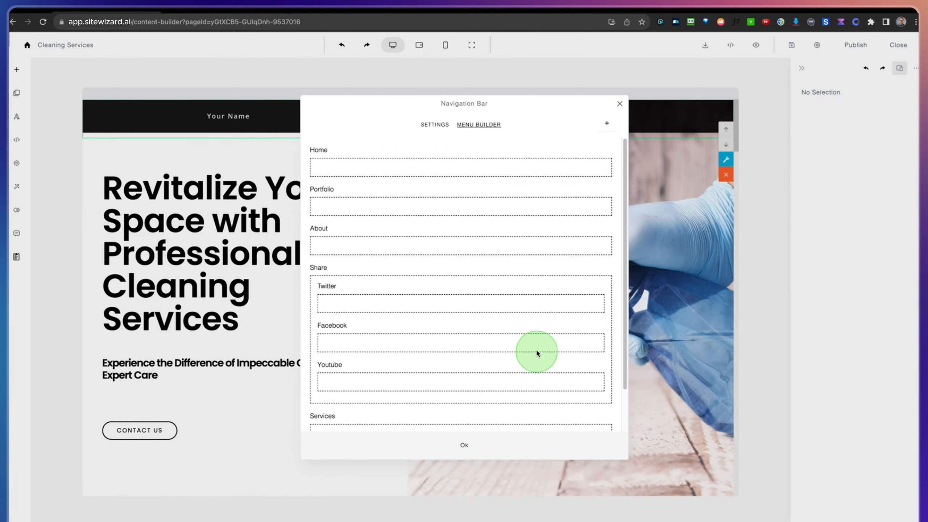
Step: Move the Services menu item directly below Home and apply the navigation bar changes
{"action": "scroll", "coordinate": [474, 317], "scroll_direction": "down", "scroll_amount": 2}
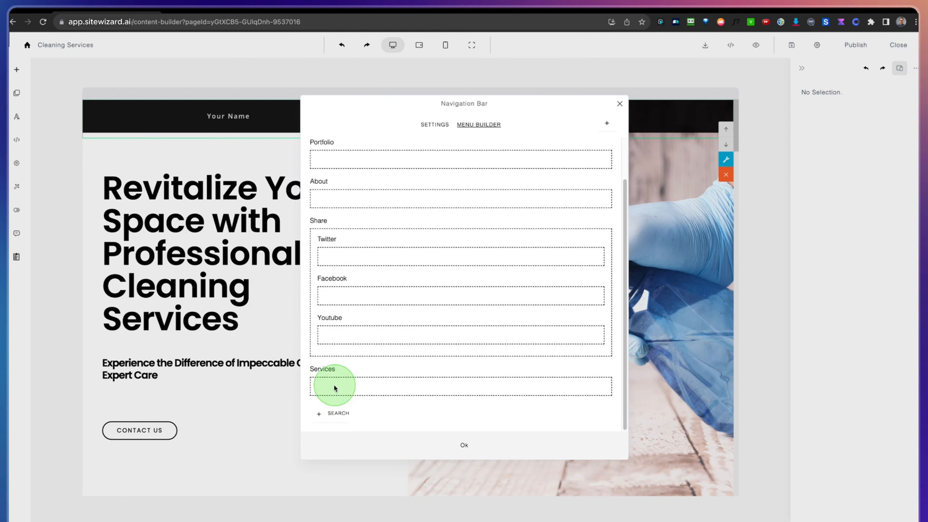
{"action": "scroll", "coordinate": [335, 387], "scroll_direction": "up", "scroll_amount": 2}
{"action": "scroll", "coordinate": [331, 386], "scroll_direction": "down", "scroll_amount": 1}
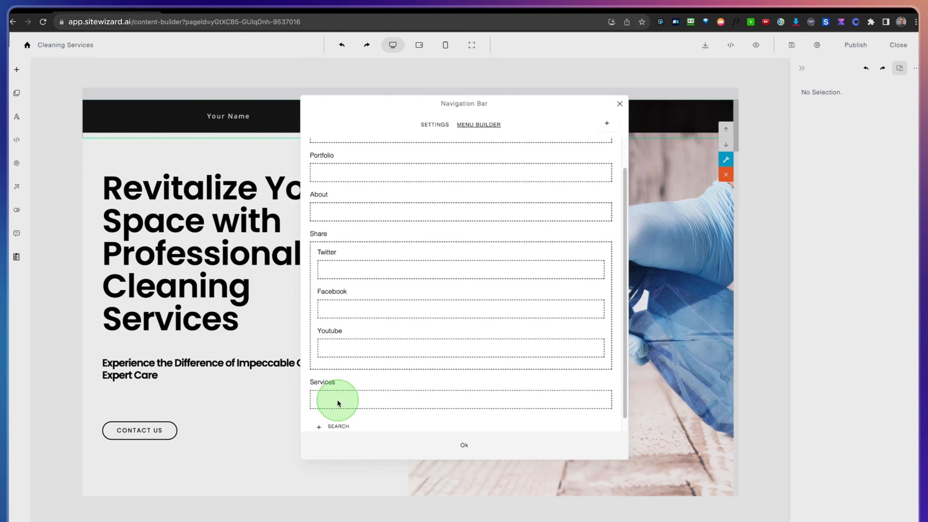
{"action": "left_click_drag", "start_coordinate": [337, 402], "coordinate": [337, 182]}
{"action": "scroll", "coordinate": [348, 199], "scroll_direction": "up", "scroll_amount": 1}
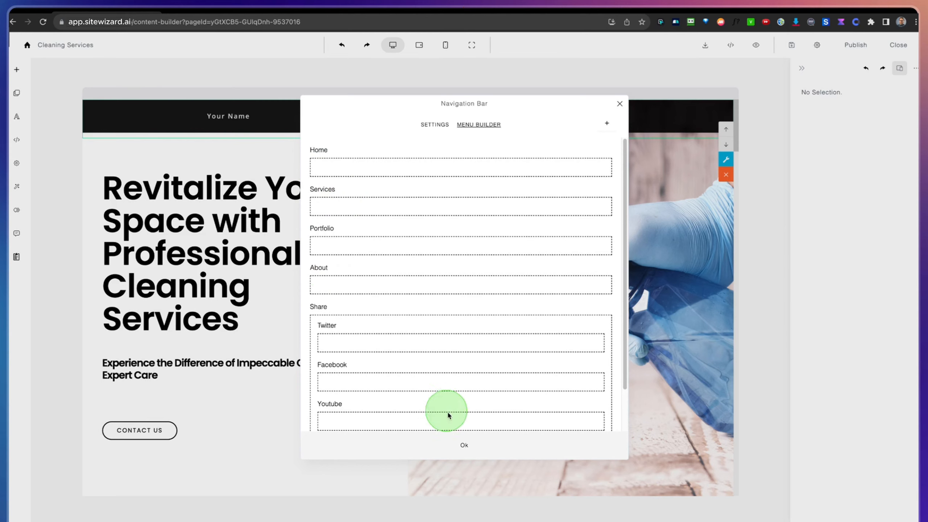
{"action": "left_click", "coordinate": [461, 443]}
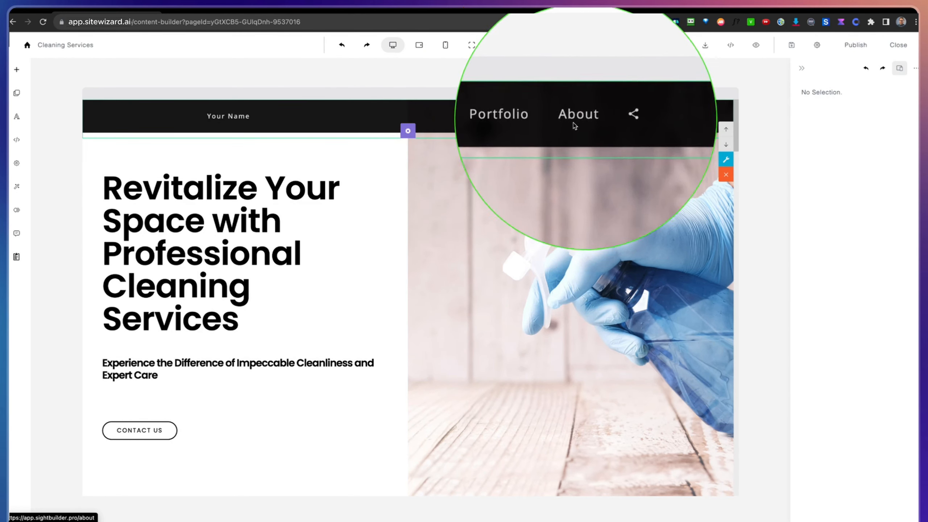
Step: Move the Services menu item to just before Share, nest About under it as a sub-item, and apply the changes
{"action": "left_click", "coordinate": [409, 131]}
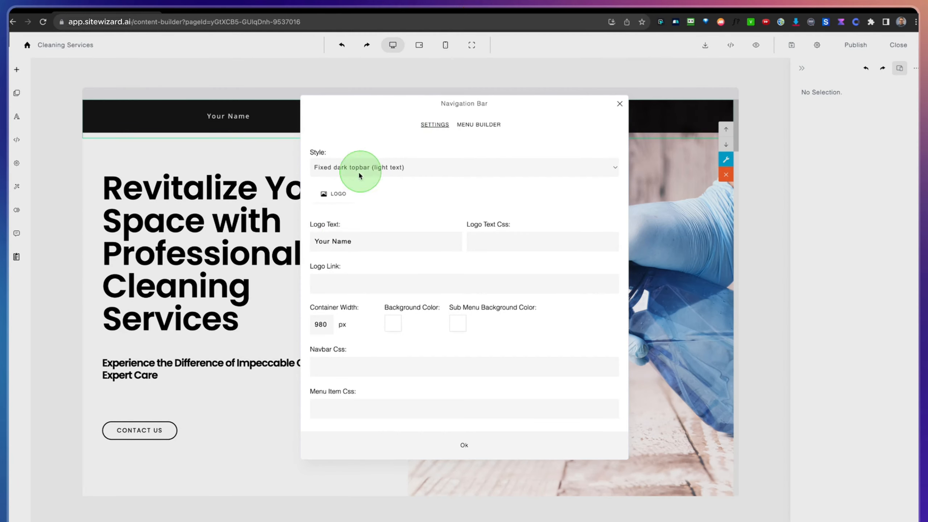
{"action": "left_click", "coordinate": [477, 124]}
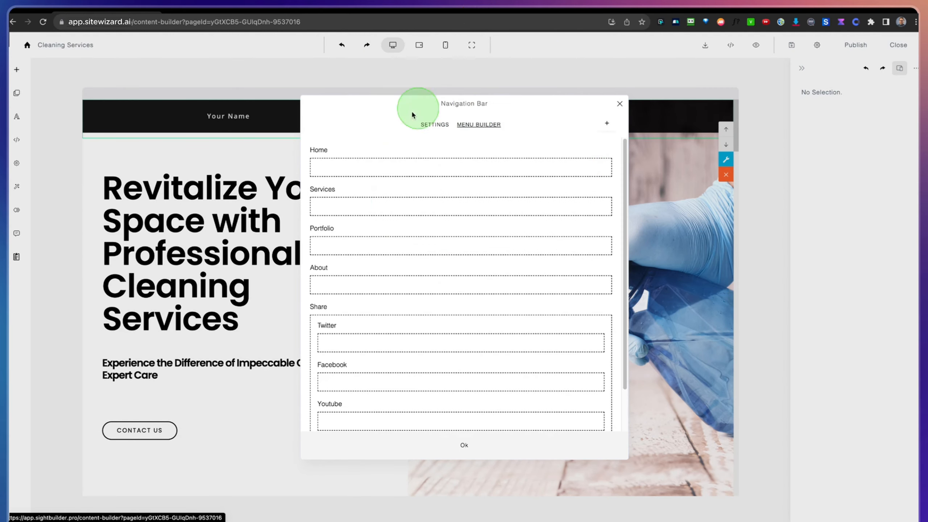
{"action": "left_click_drag", "start_coordinate": [331, 207], "coordinate": [335, 277]}
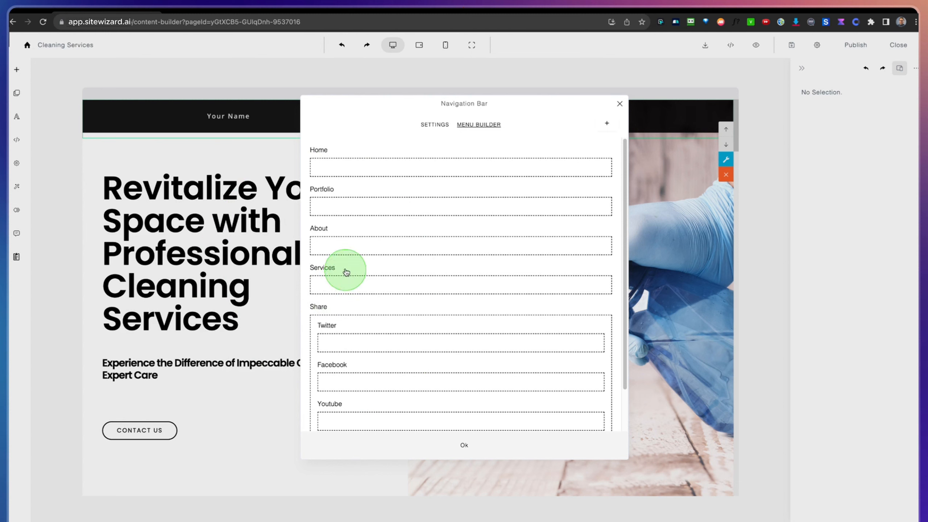
{"action": "mouse_move", "coordinate": [323, 246]}
{"action": "left_mouse_down"}
{"action": "mouse_move", "coordinate": [369, 253]}
{"action": "mouse_move", "coordinate": [323, 284]}
{"action": "mouse_move", "coordinate": [343, 244]}
{"action": "mouse_move", "coordinate": [331, 249]}
{"action": "left_mouse_up"}
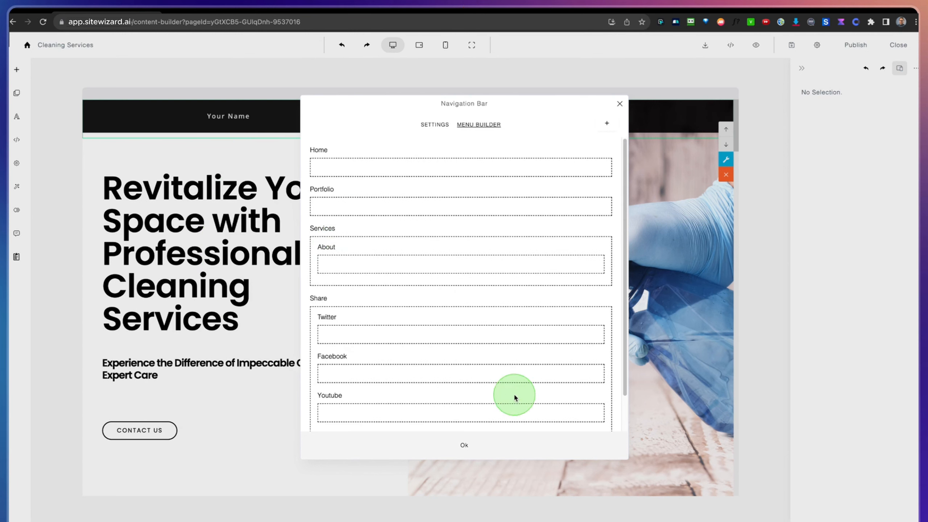
{"action": "left_click", "coordinate": [463, 445]}
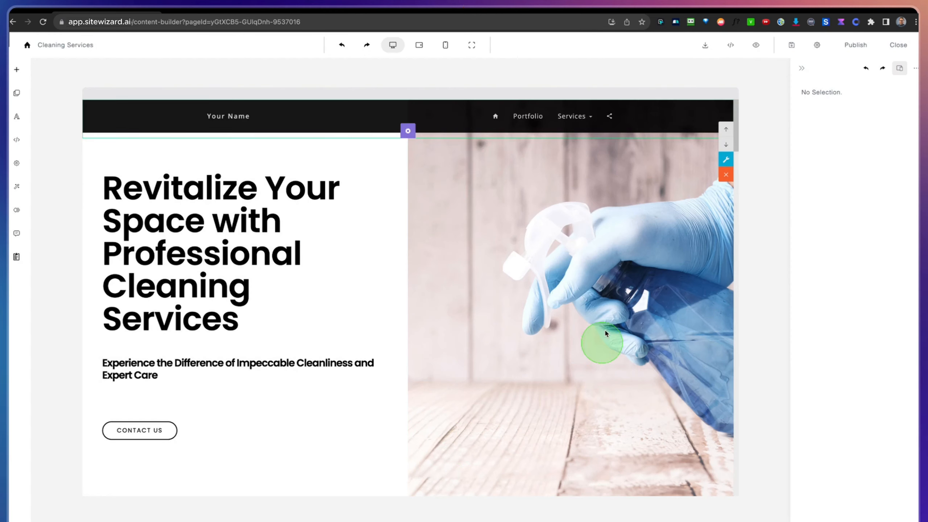
Step: Check the Services dropdown with its About sub-item in the navigation bar
{"action": "mouse_move", "coordinate": [585, 124]}
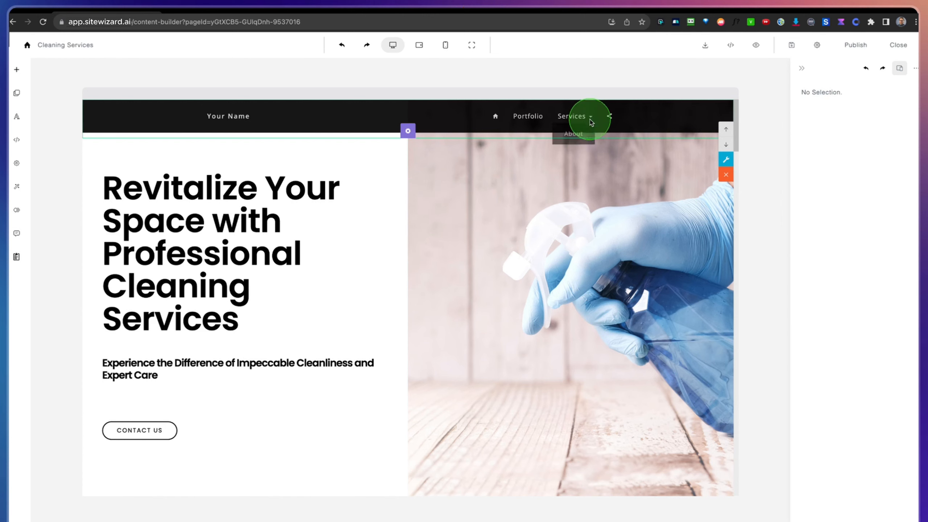
{"action": "left_click", "coordinate": [567, 160]}
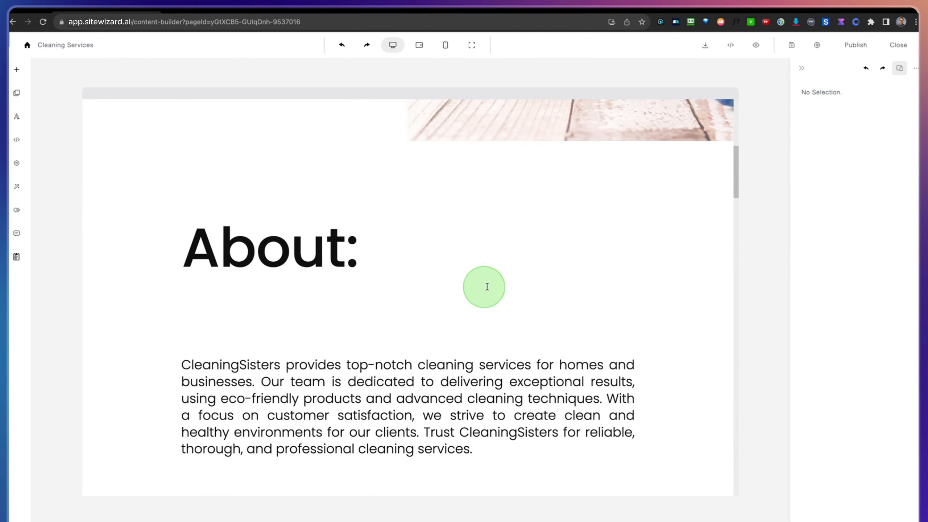
{"action": "scroll", "coordinate": [497, 216], "scroll_direction": "up", "scroll_amount": 10}
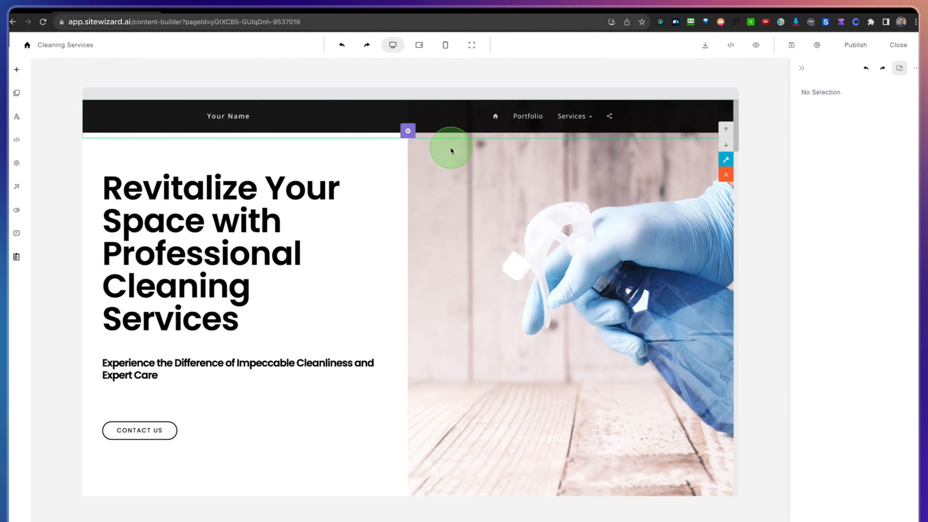
Step: Give the About section the section ID about and copy the ID text
{"action": "scroll", "coordinate": [460, 209], "scroll_direction": "down", "scroll_amount": 10}
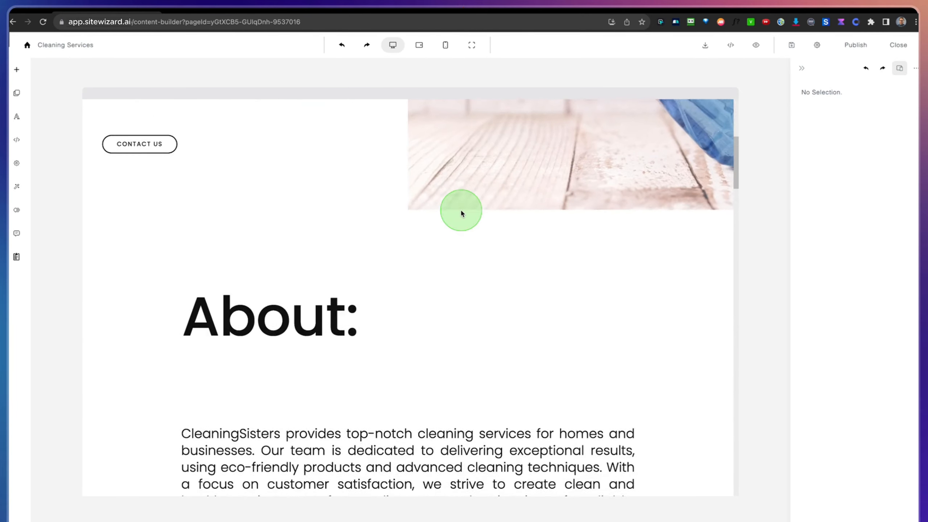
{"action": "left_click", "coordinate": [714, 214]}
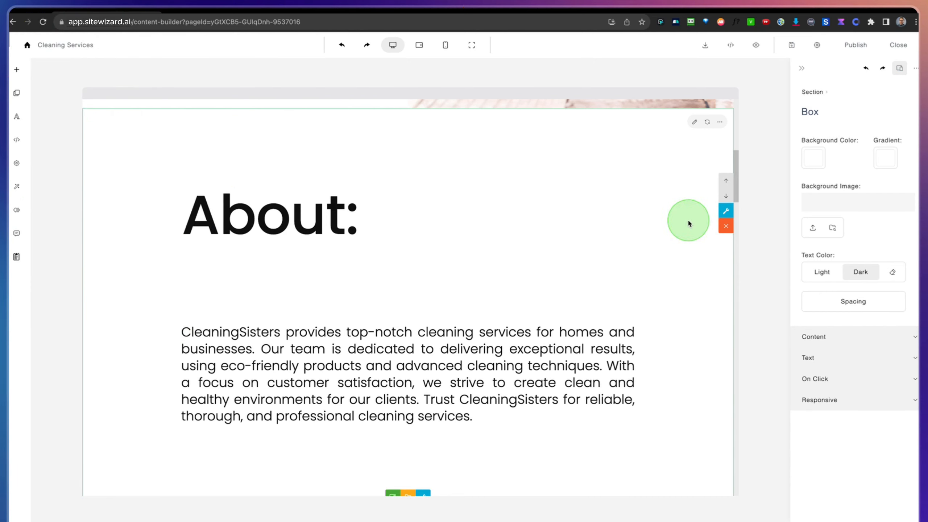
{"action": "left_click", "coordinate": [727, 212]}
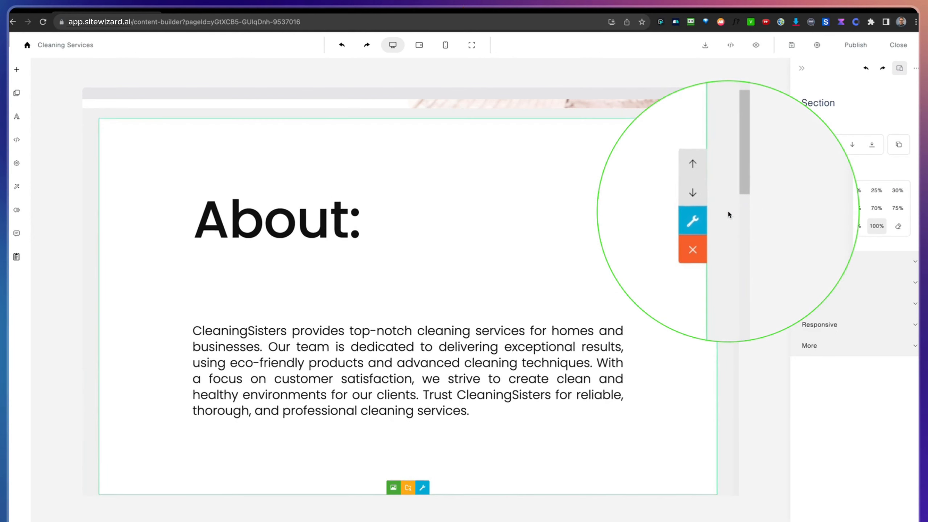
{"action": "left_click", "coordinate": [816, 347]}
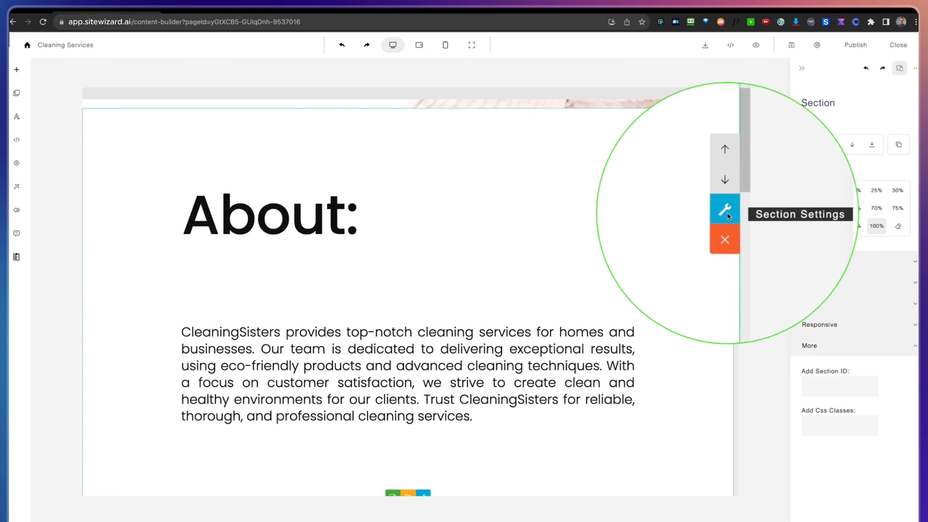
{"action": "left_click", "coordinate": [819, 396]}
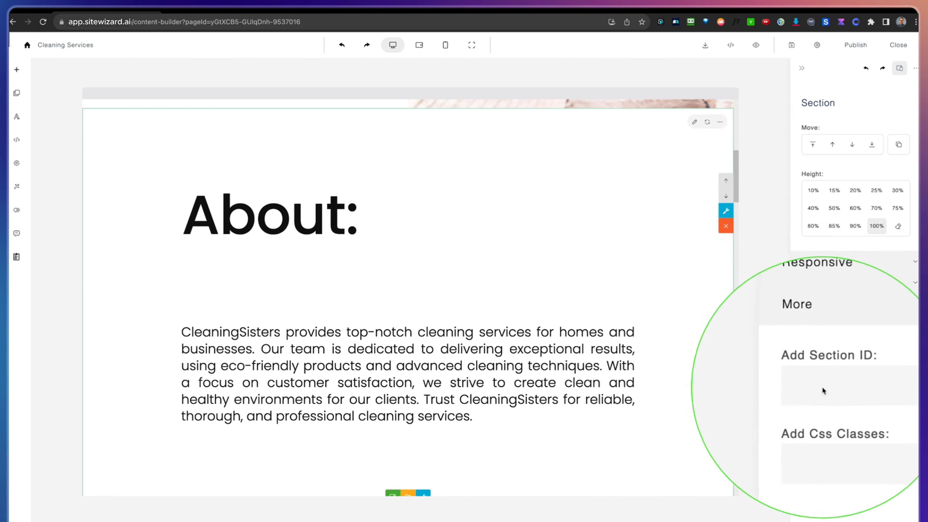
{"action": "left_click", "coordinate": [821, 390]}
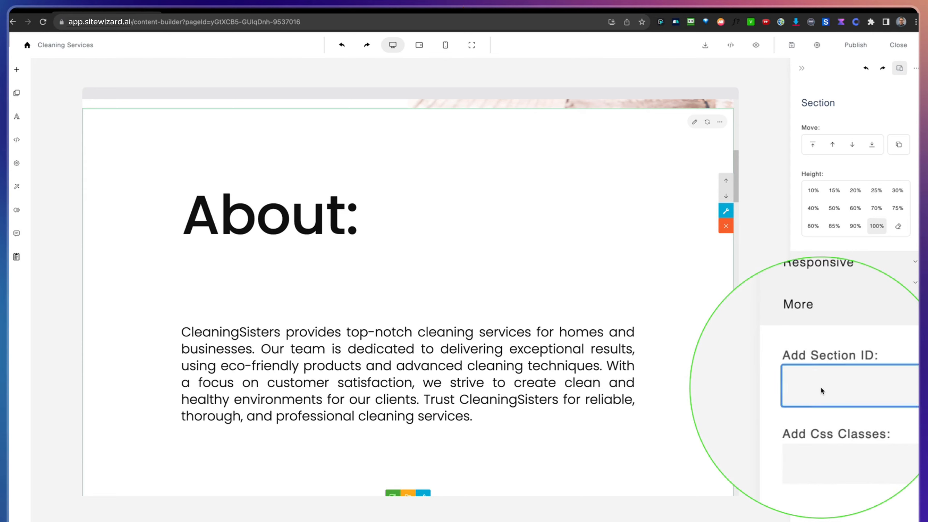
{"action": "type", "text": "about"}
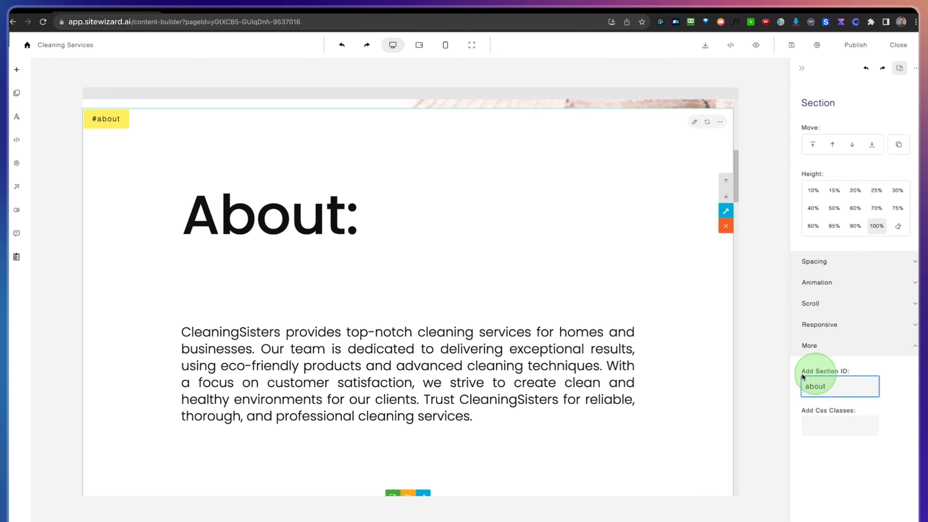
{"action": "left_click_drag", "start_coordinate": [825, 386], "coordinate": [807, 390]}
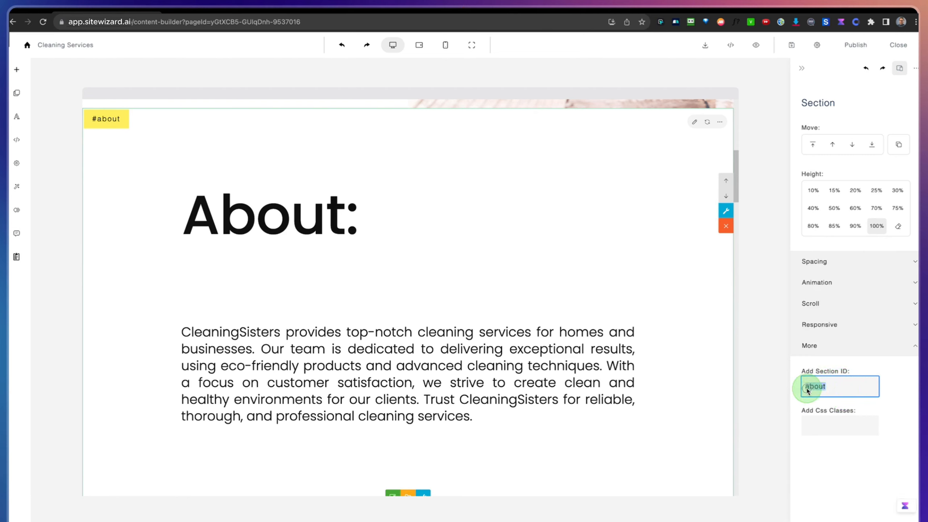
{"action": "right_click", "coordinate": [813, 390]}
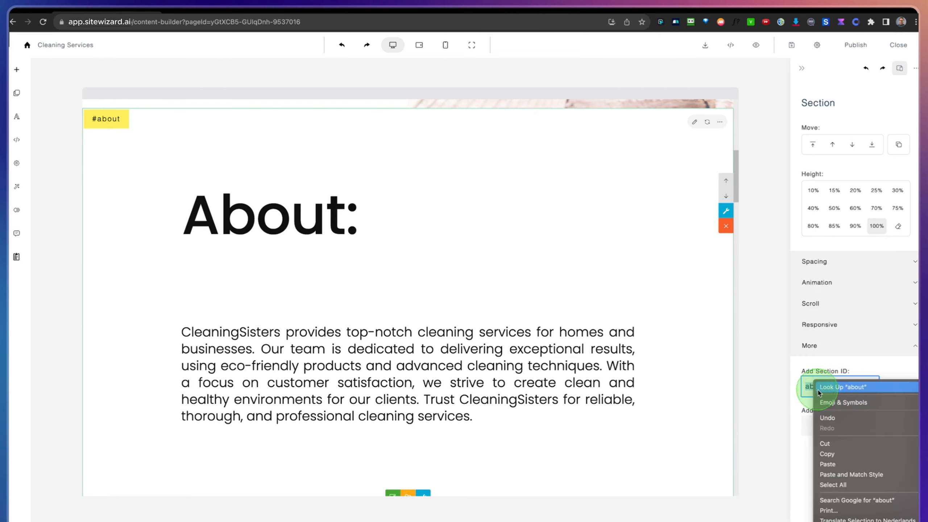
{"action": "left_click", "coordinate": [824, 453]}
{"action": "left_click", "coordinate": [768, 367]}
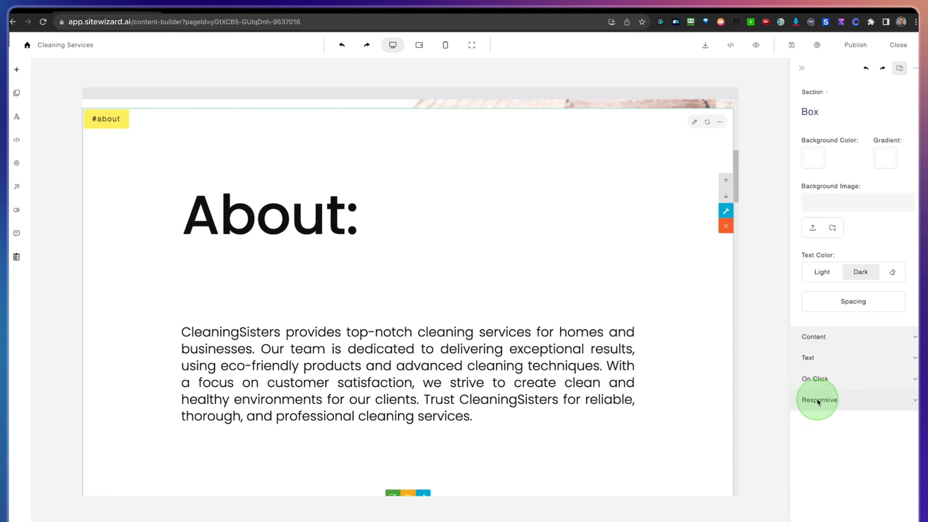
Step: Set the link of the About sub-item under Services to #about, apply it, and test the link from the navigation bar
{"action": "scroll", "coordinate": [576, 114], "scroll_direction": "up", "scroll_amount": 10}
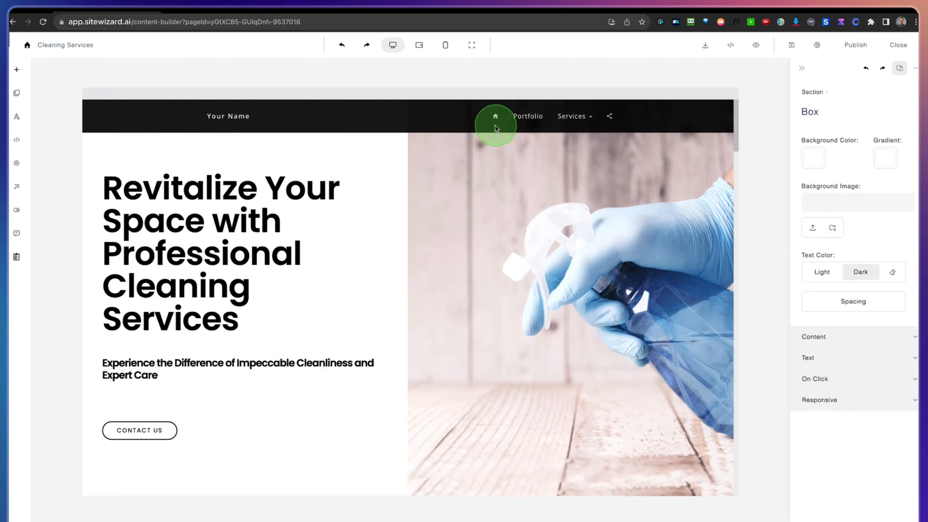
{"action": "left_click", "coordinate": [397, 124]}
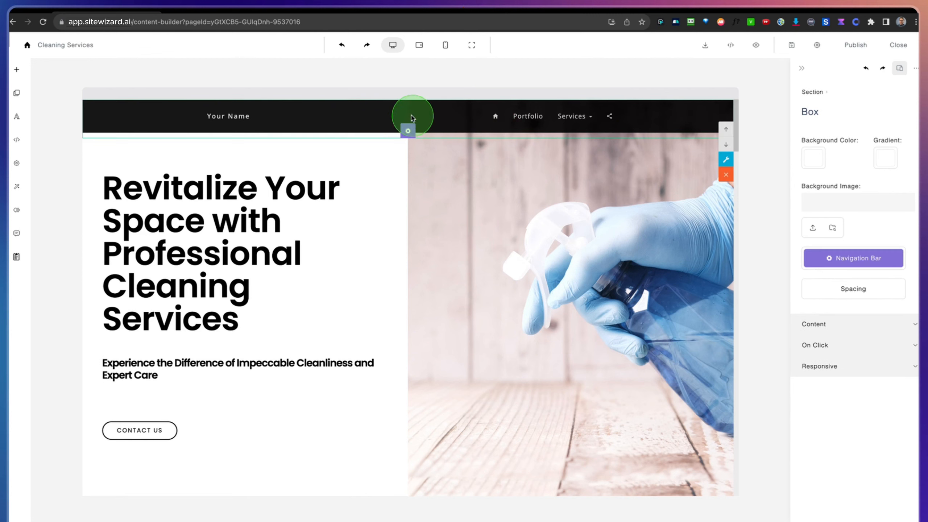
{"action": "left_click", "coordinate": [408, 131]}
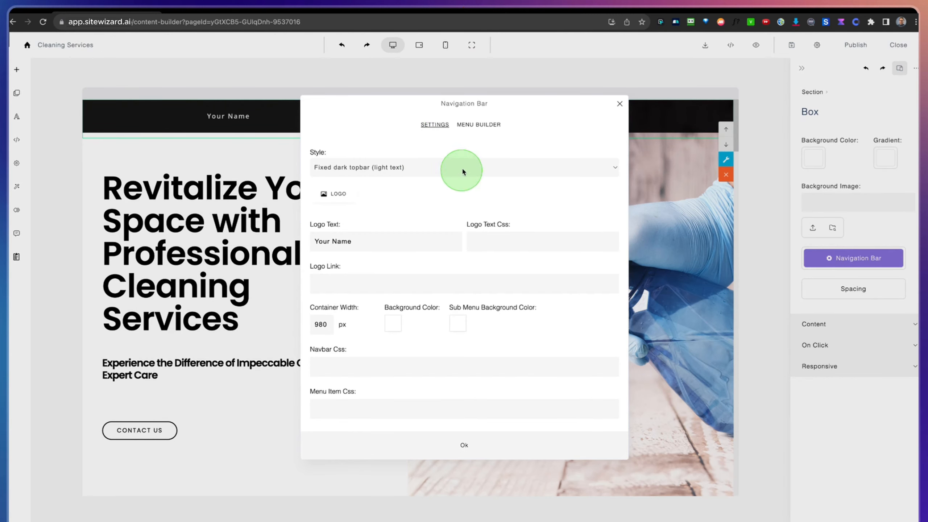
{"action": "left_click", "coordinate": [478, 125]}
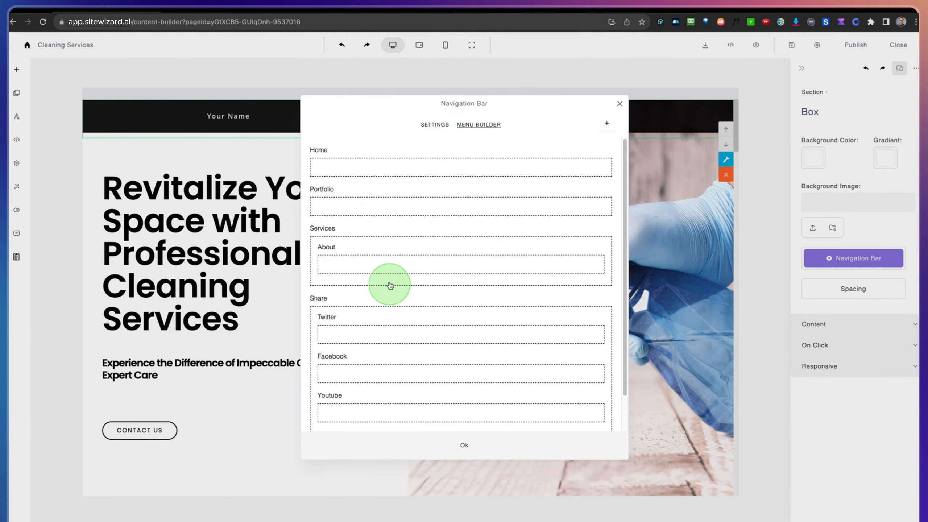
{"action": "left_click", "coordinate": [347, 268]}
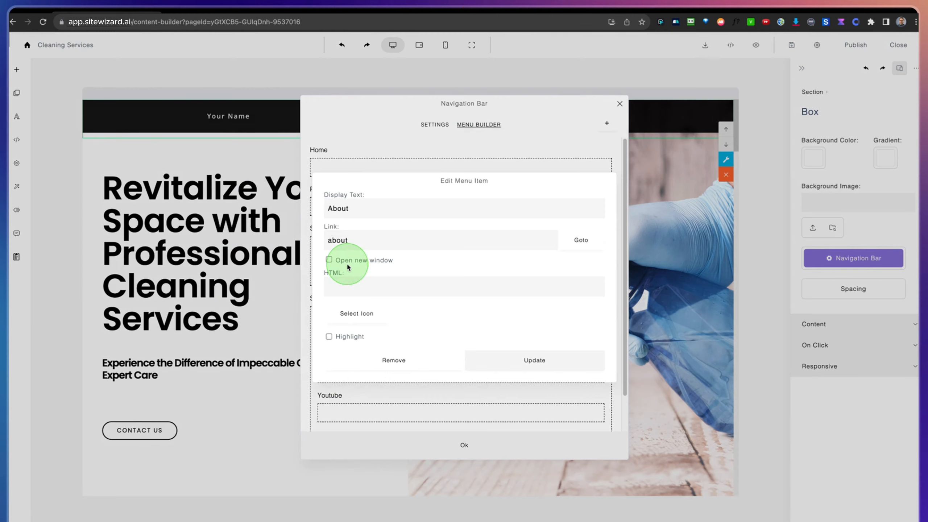
{"action": "left_click", "coordinate": [346, 240]}
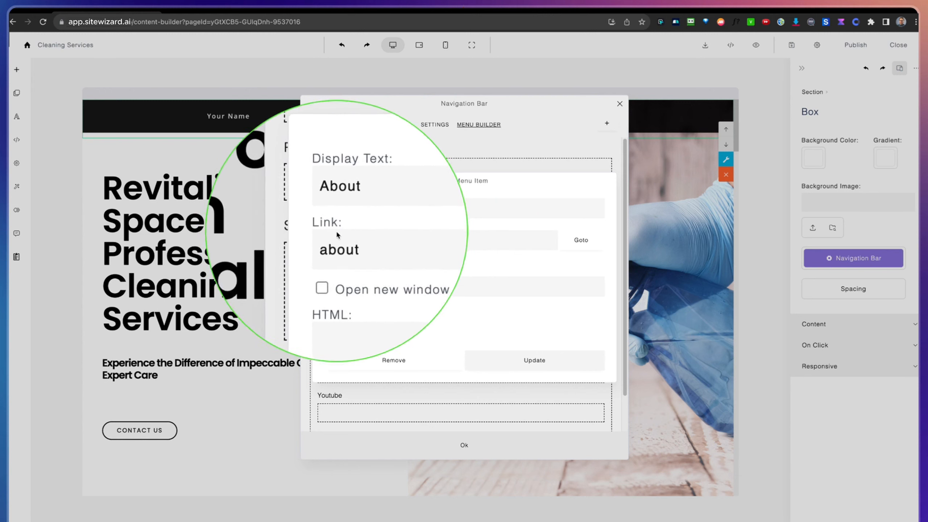
{"action": "double_click", "coordinate": [332, 240]}
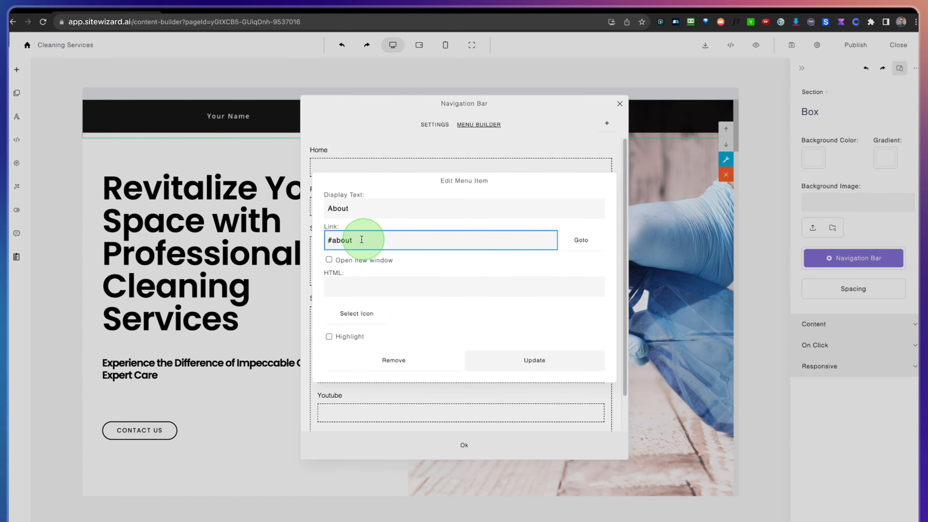
{"action": "left_click", "coordinate": [528, 359]}
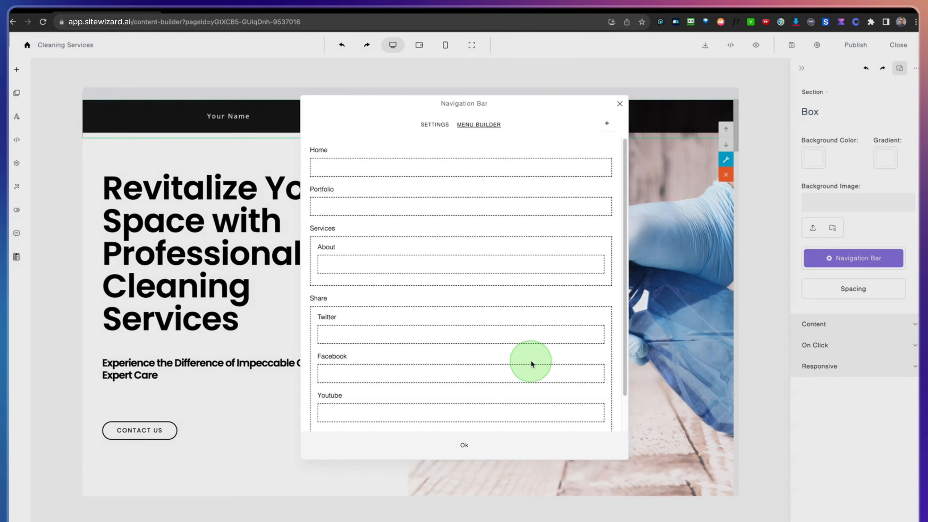
{"action": "left_click", "coordinate": [460, 441]}
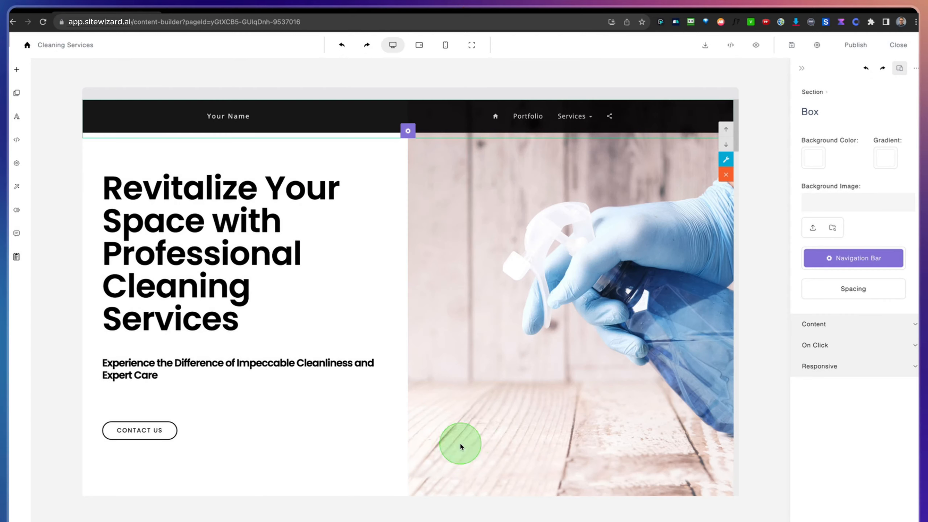
{"action": "mouse_move", "coordinate": [576, 119]}
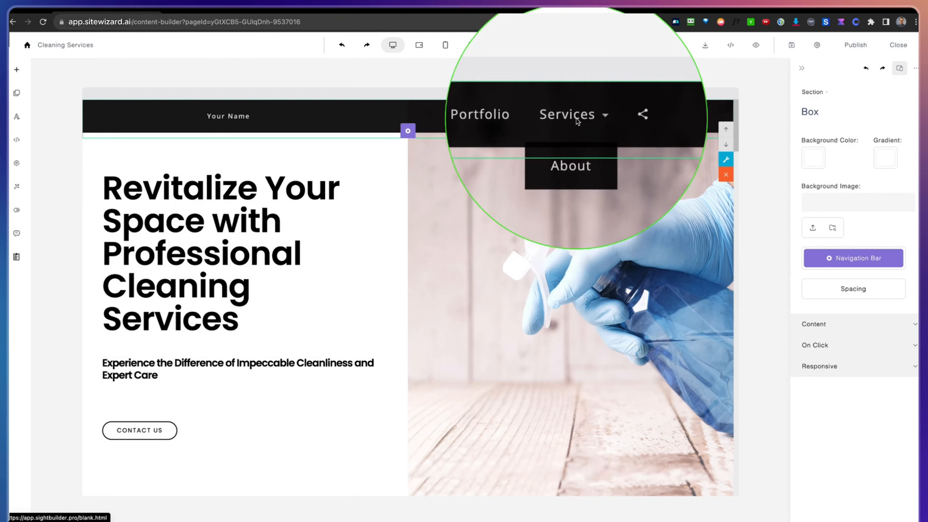
{"action": "left_click", "coordinate": [573, 143]}
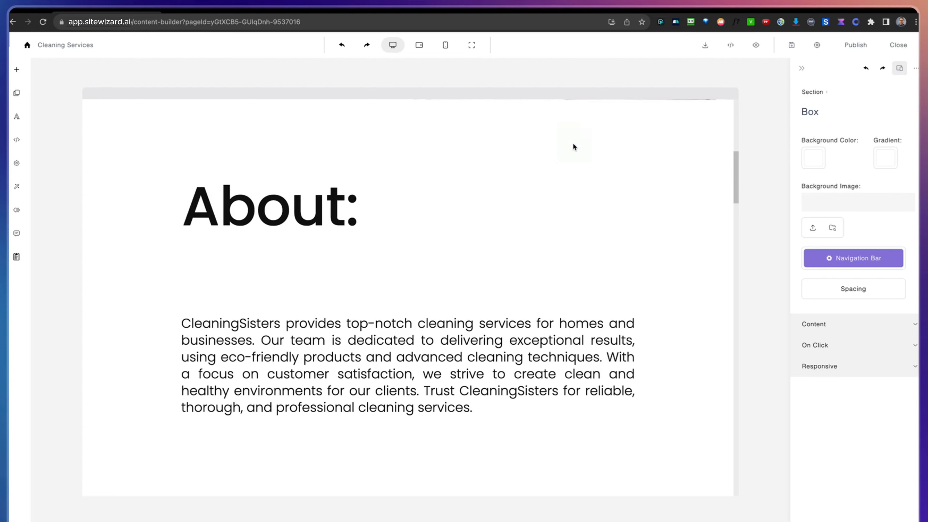
Step: Give the "Book now and let CleaningSisters make your home sparkle!" section the section ID booking
{"action": "scroll", "coordinate": [565, 186], "scroll_direction": "down", "scroll_amount": 15}
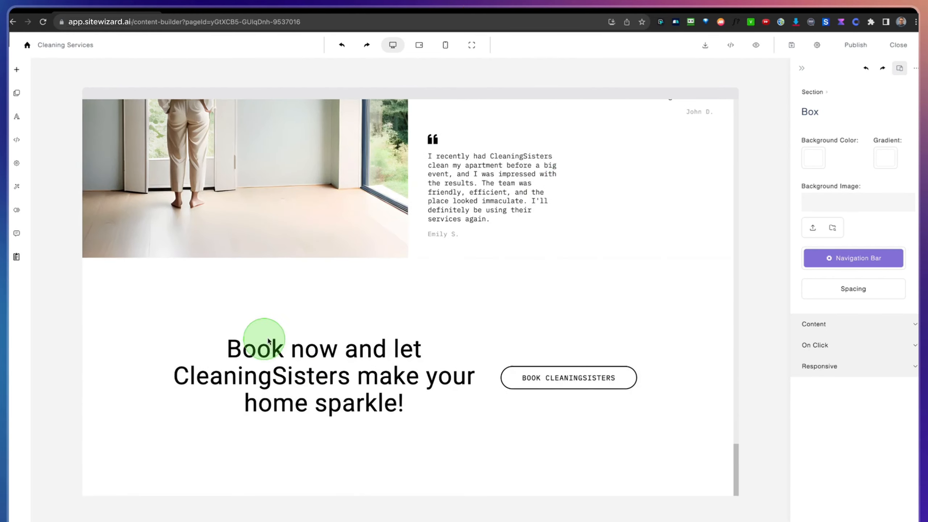
{"action": "left_click", "coordinate": [301, 318]}
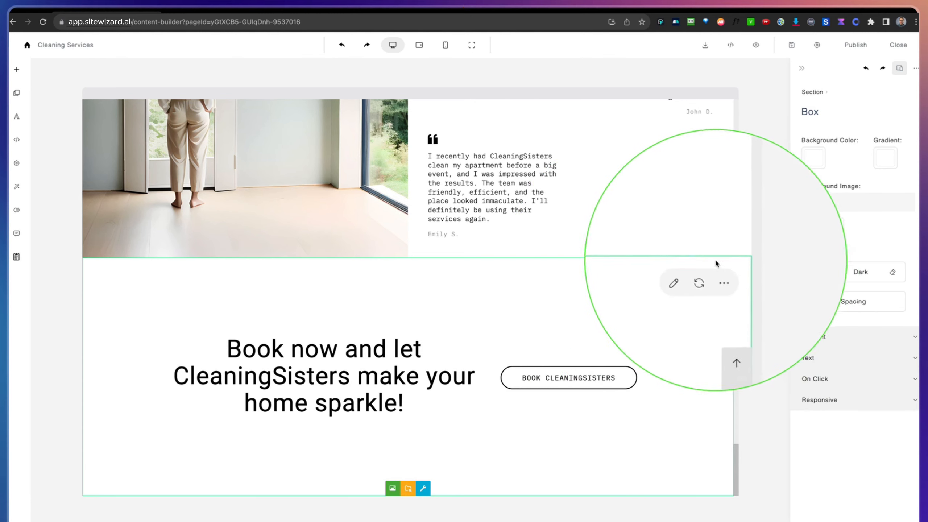
{"action": "left_click", "coordinate": [726, 343]}
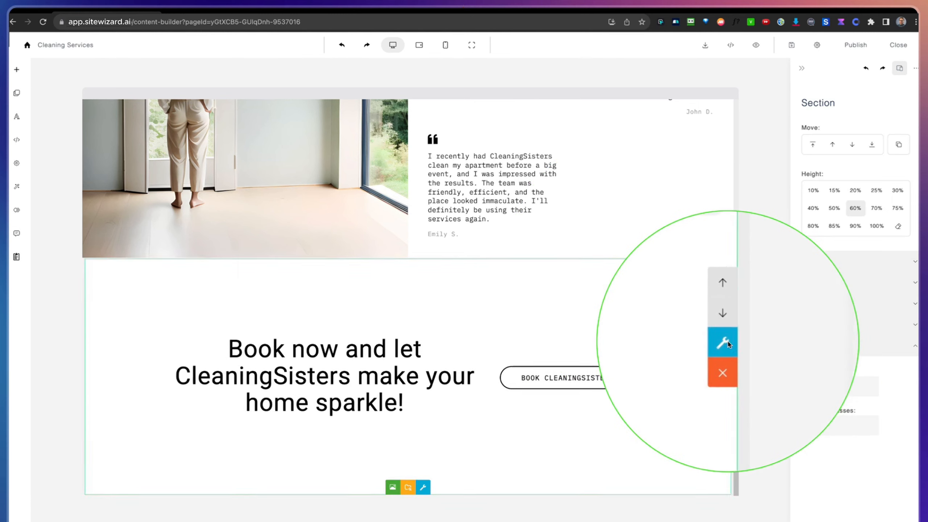
{"action": "left_click", "coordinate": [821, 385]}
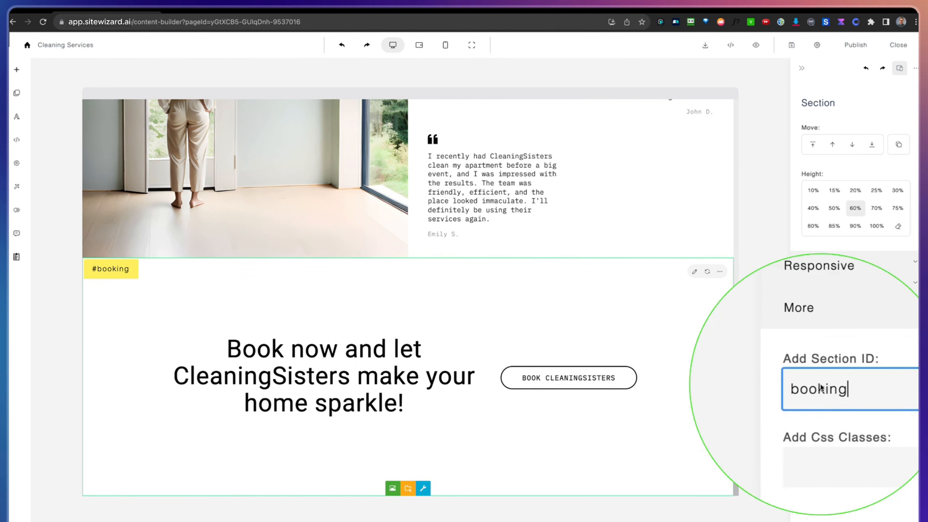
{"action": "left_click", "coordinate": [710, 407]}
Step: Add a menu item with the display text Booking and the link #booking, and apply the navigation bar changes
{"action": "scroll", "coordinate": [636, 360], "scroll_direction": "up", "scroll_amount": 20}
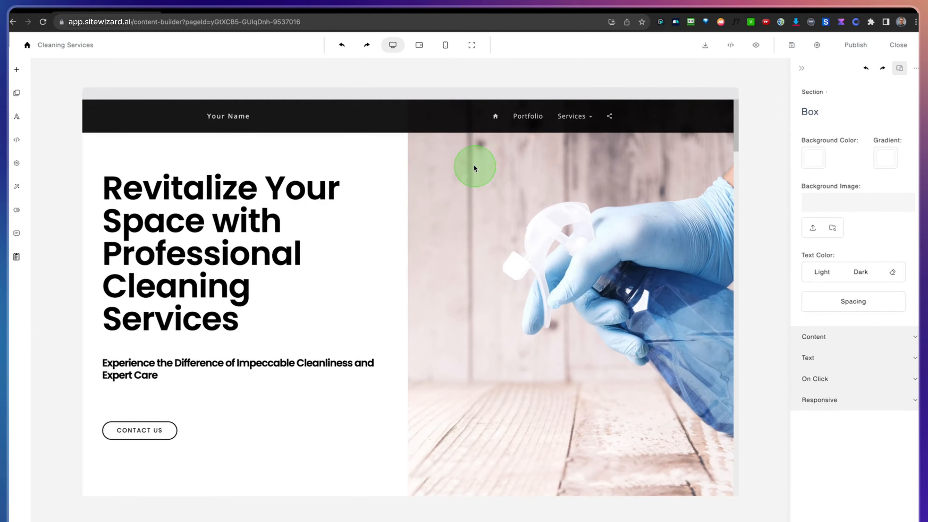
{"action": "left_click", "coordinate": [419, 120]}
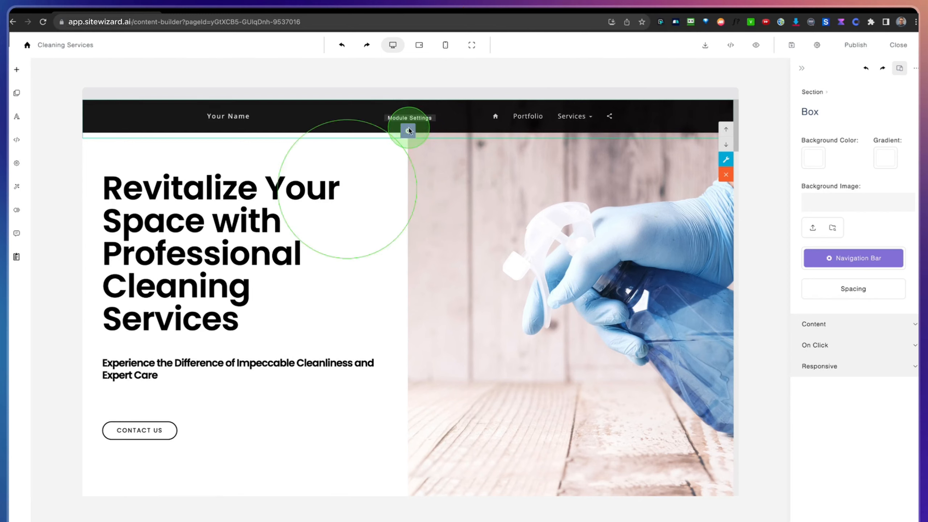
{"action": "left_click", "coordinate": [408, 130]}
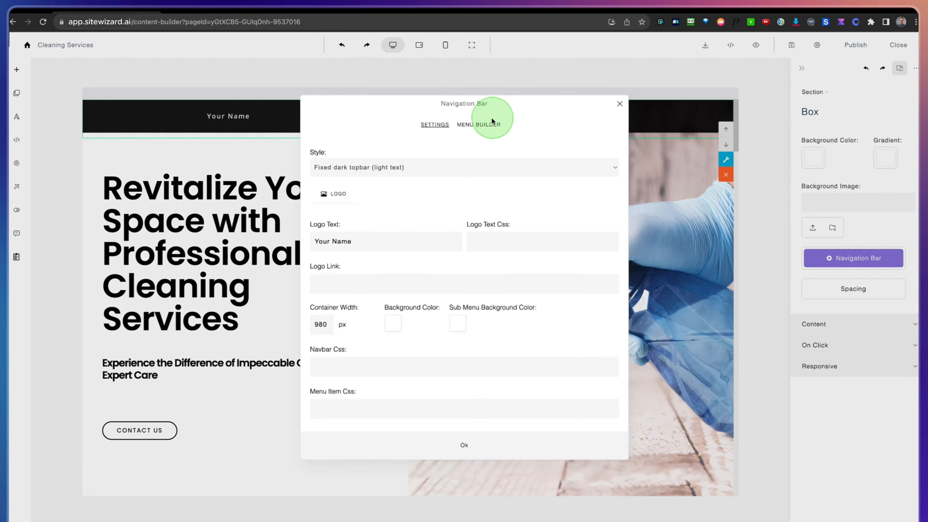
{"action": "left_click", "coordinate": [492, 124]}
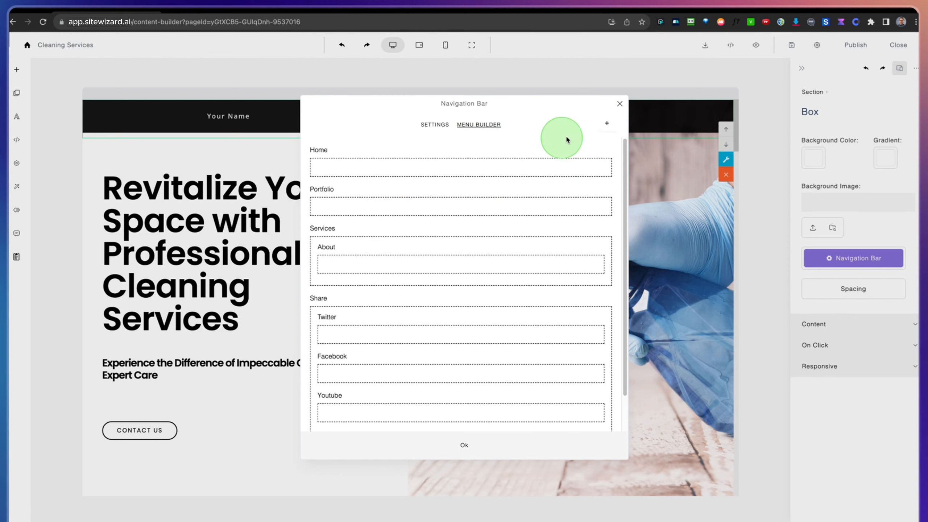
{"action": "left_click", "coordinate": [606, 124]}
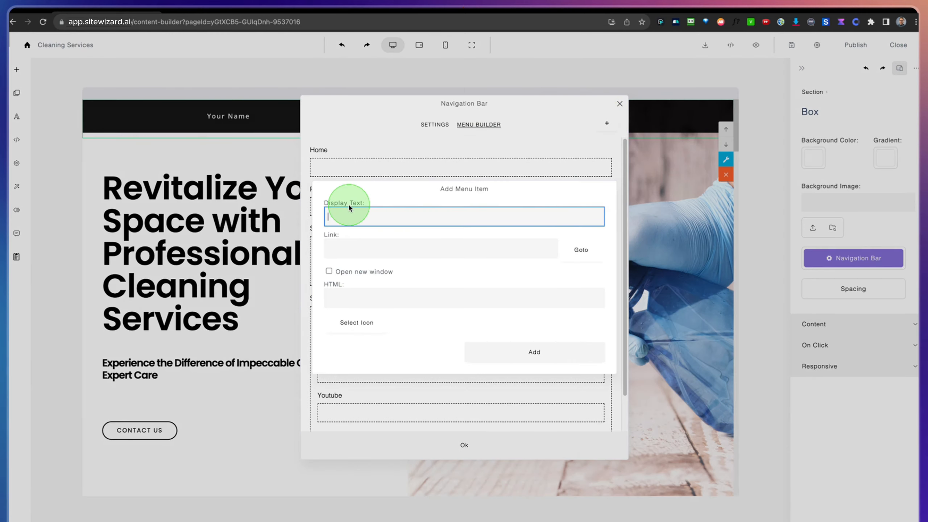
{"action": "type", "text": "Booking"}
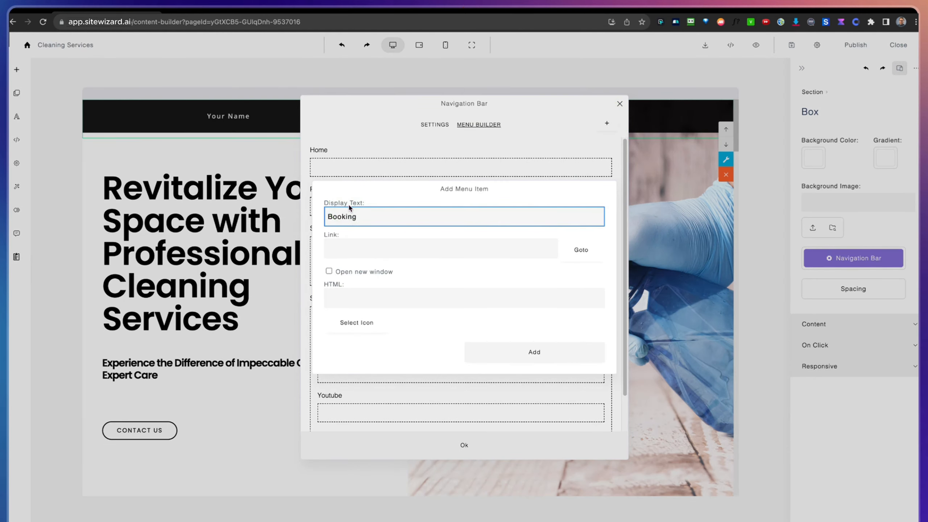
{"action": "left_click", "coordinate": [349, 247]}
{"action": "left_click", "coordinate": [336, 248]}
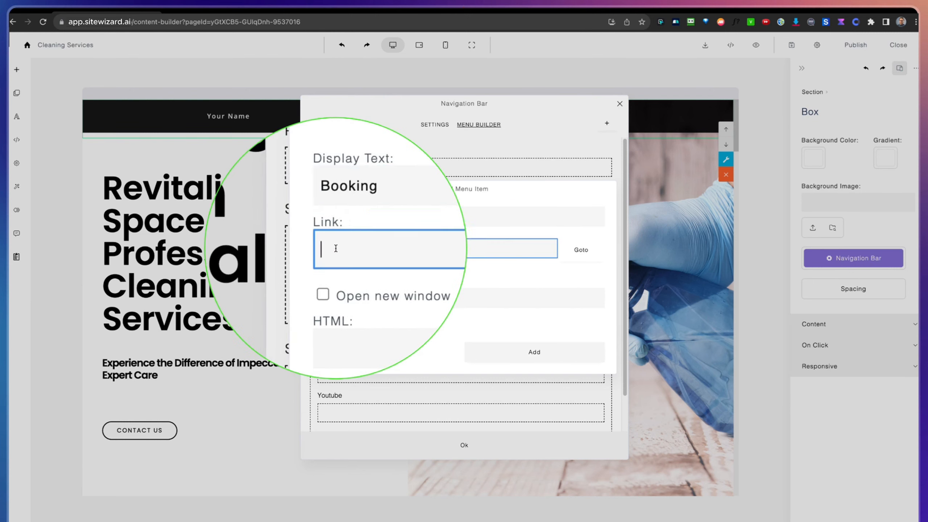
{"action": "type", "text": "#booking"}
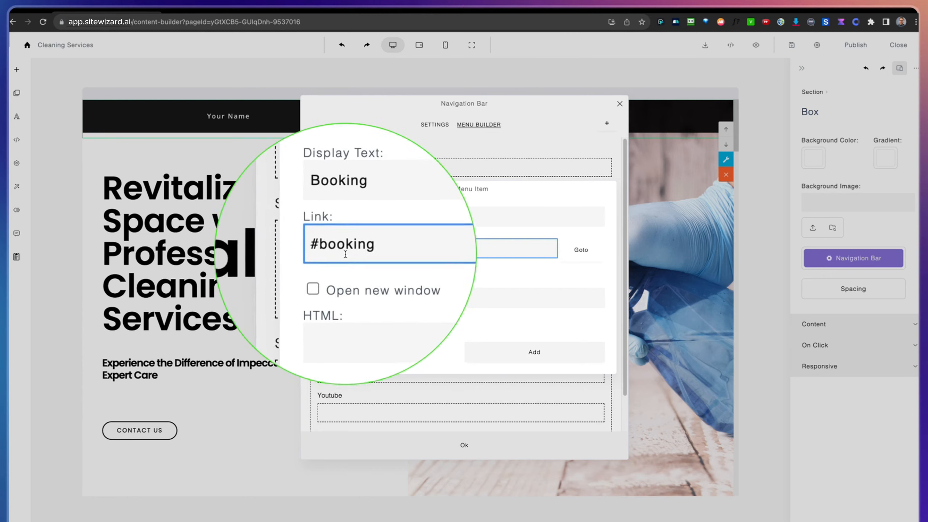
{"action": "left_click", "coordinate": [533, 355]}
{"action": "left_click", "coordinate": [462, 443]}
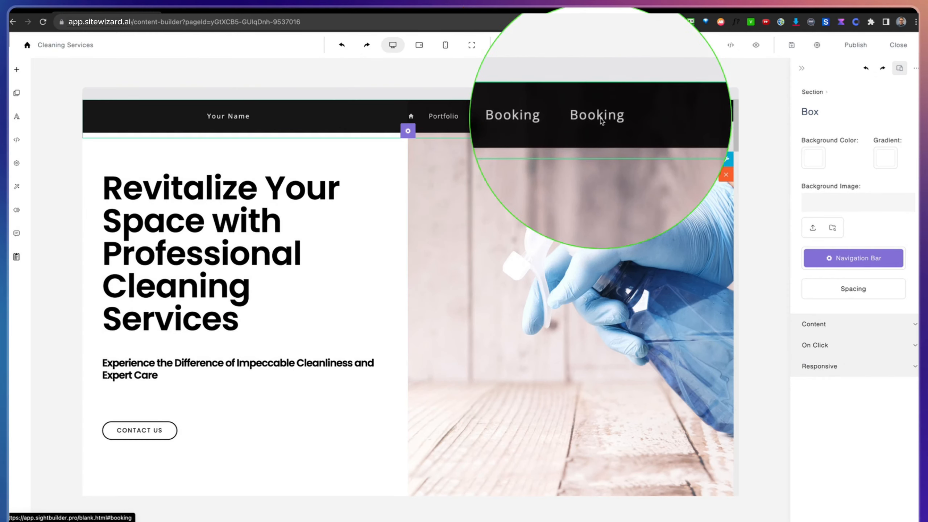
Step: Test the last Booking link in the navigation bar and review the navigation bar's general settings
{"action": "left_click", "coordinate": [601, 120]}
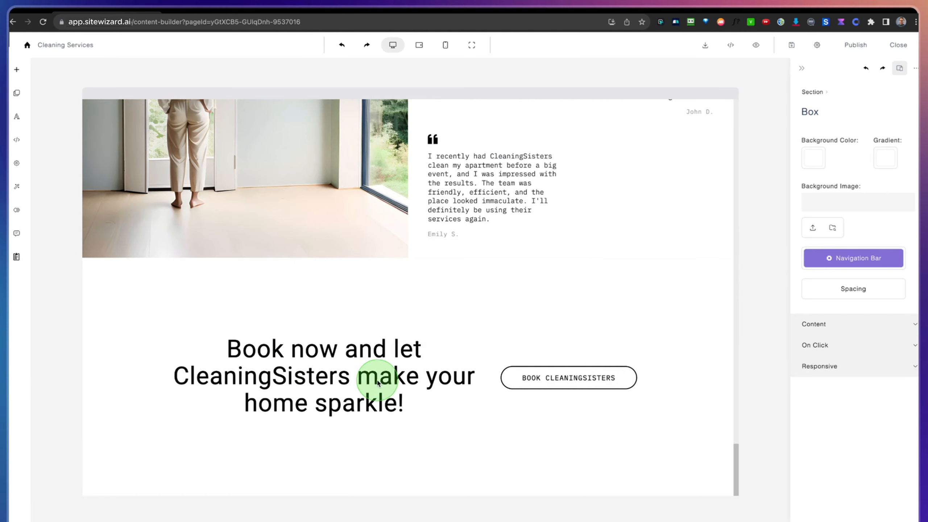
{"action": "scroll", "coordinate": [378, 383], "scroll_direction": "up", "scroll_amount": 20}
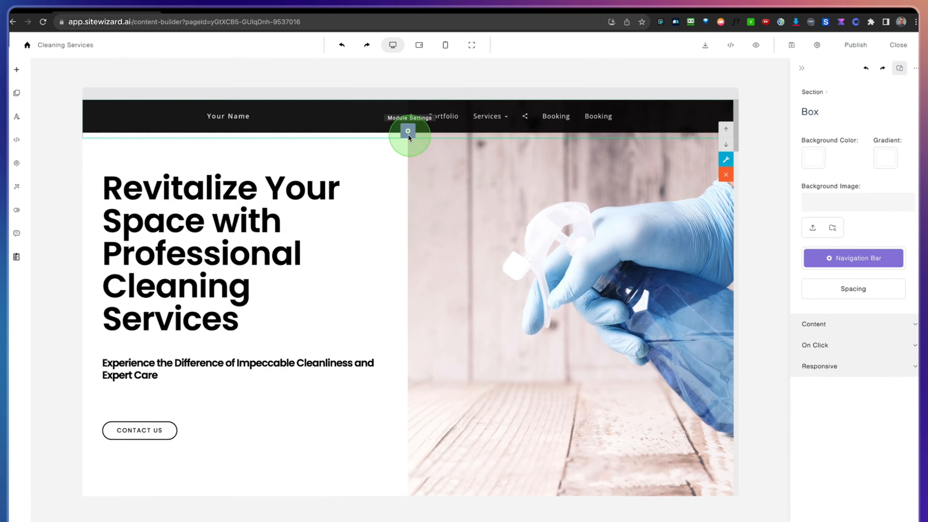
{"action": "left_click", "coordinate": [406, 132]}
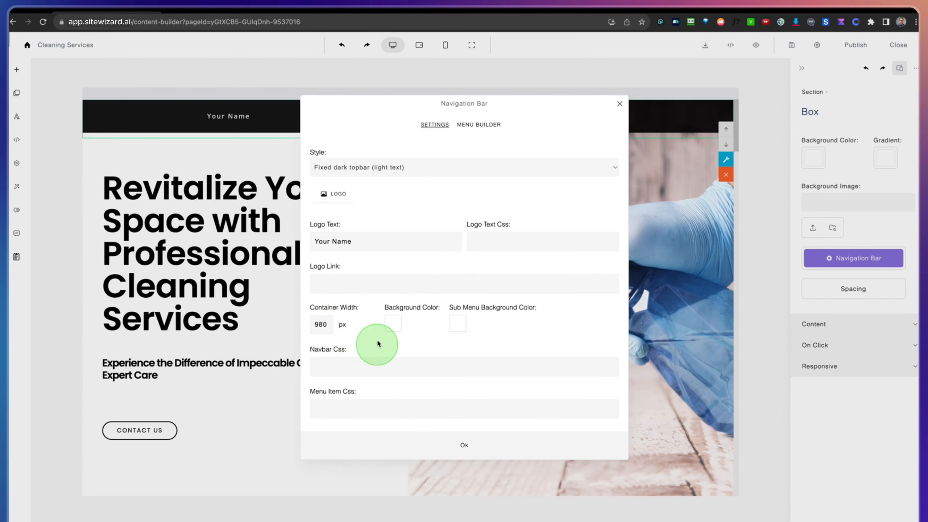
{"action": "left_click", "coordinate": [464, 446]}
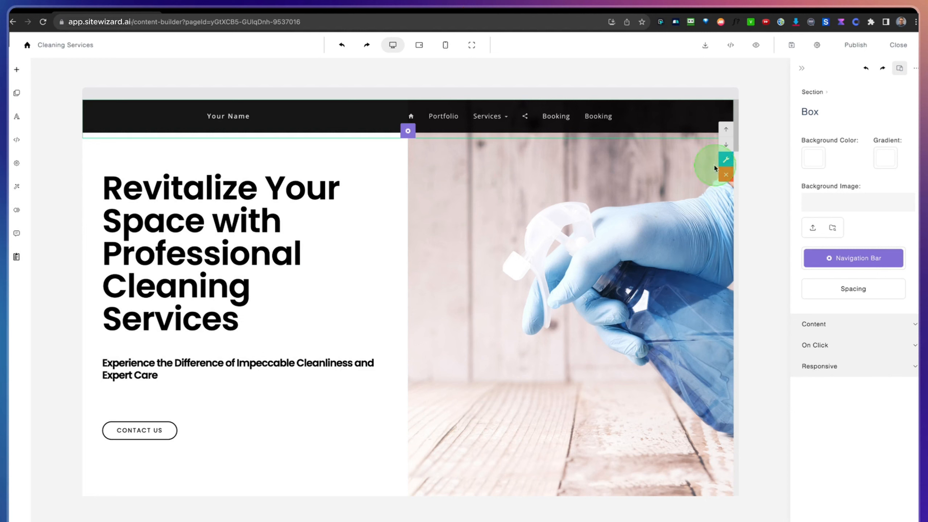